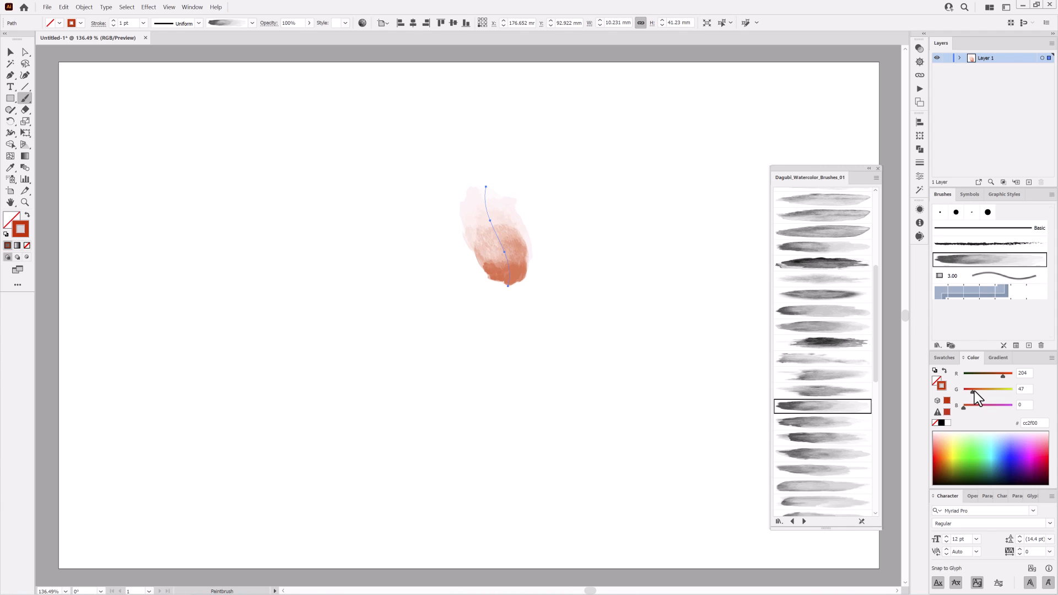
Recolor the petal stroke to red cc0000, set its blend mode to Darken, and deselect it
drag(954, 394, 954, 394)
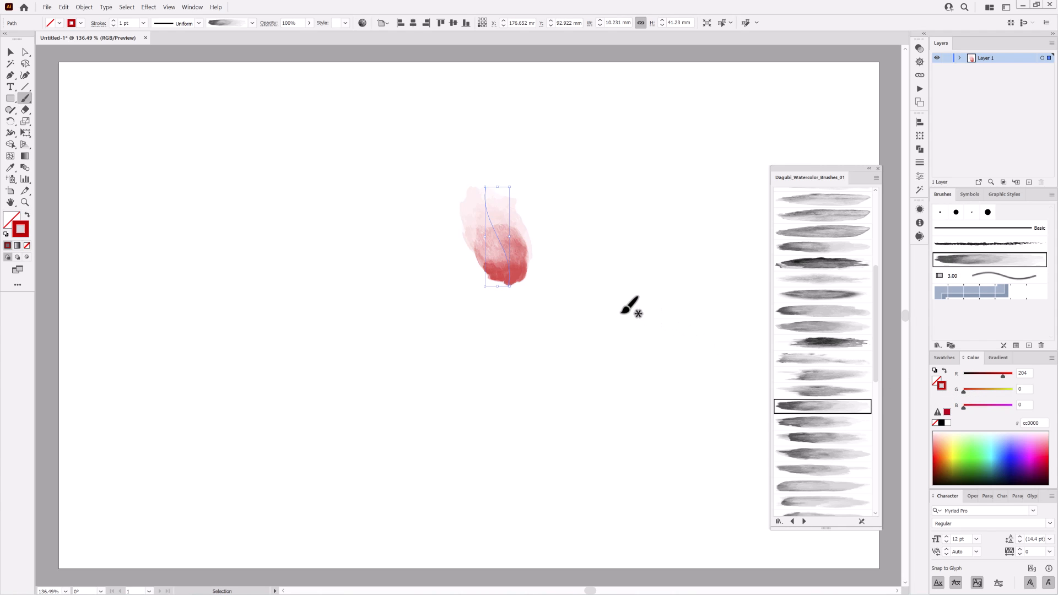
click(919, 48)
click(834, 59)
click(827, 83)
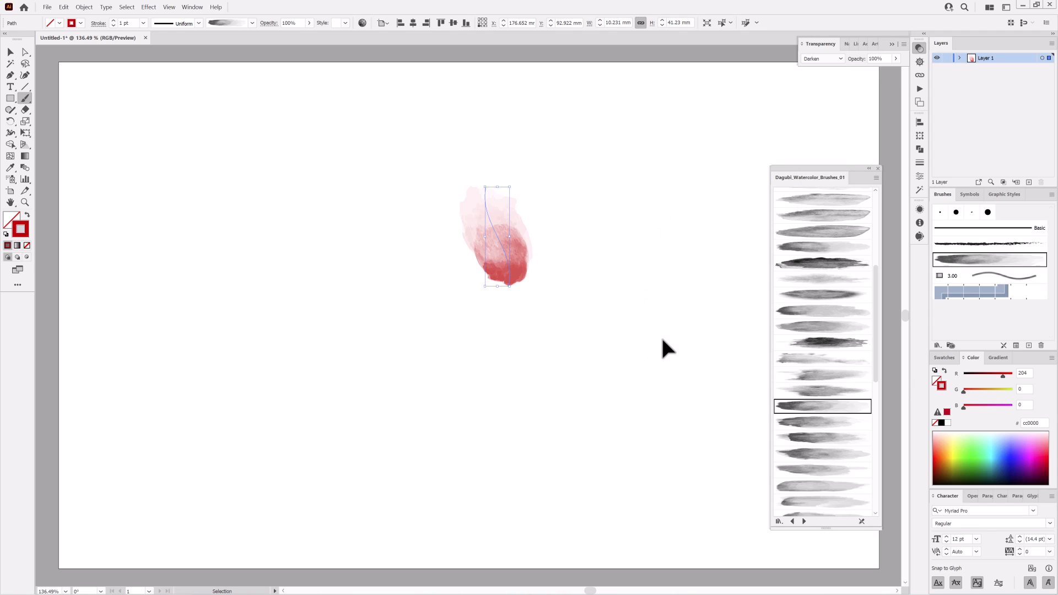
key(ctrl+shift+a)
Paint two overlapping petals on the right side of the first flower with two different watercolor brushes and adjust their placement
click(805, 429)
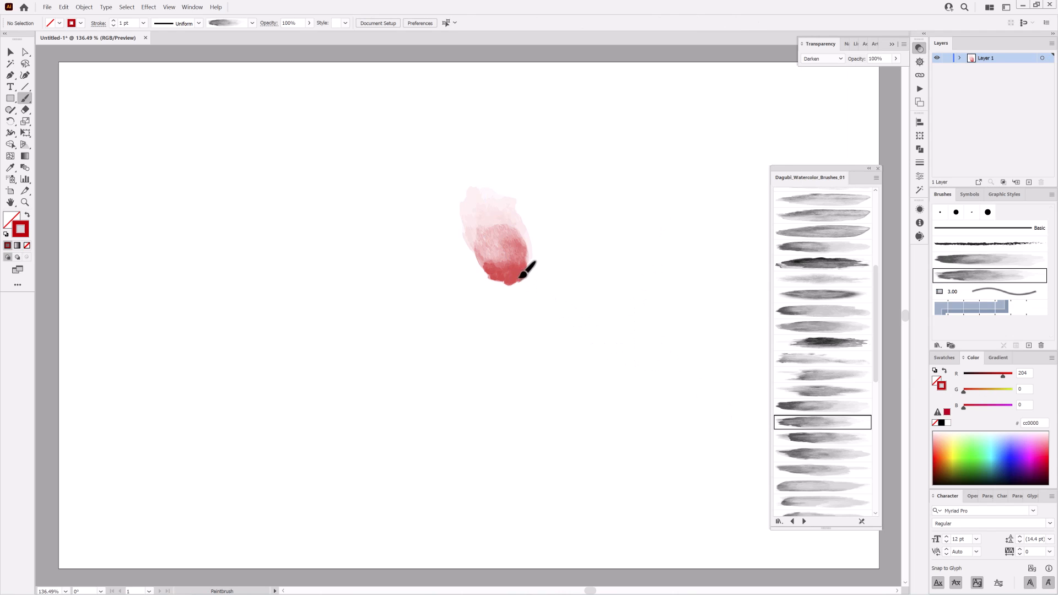
drag(545, 199, 547, 199)
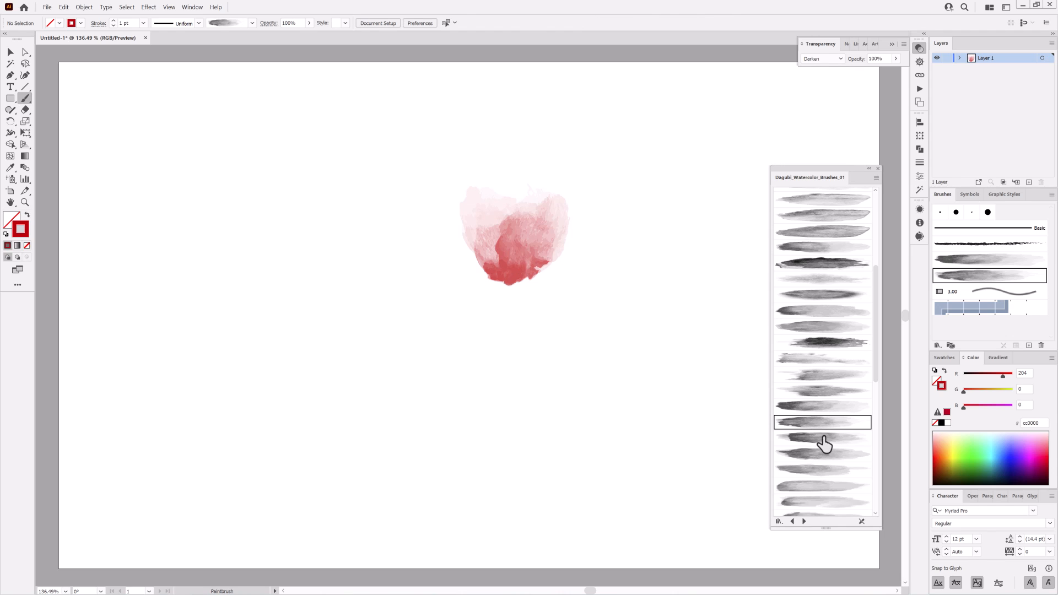
click(806, 453)
drag(581, 187, 554, 246)
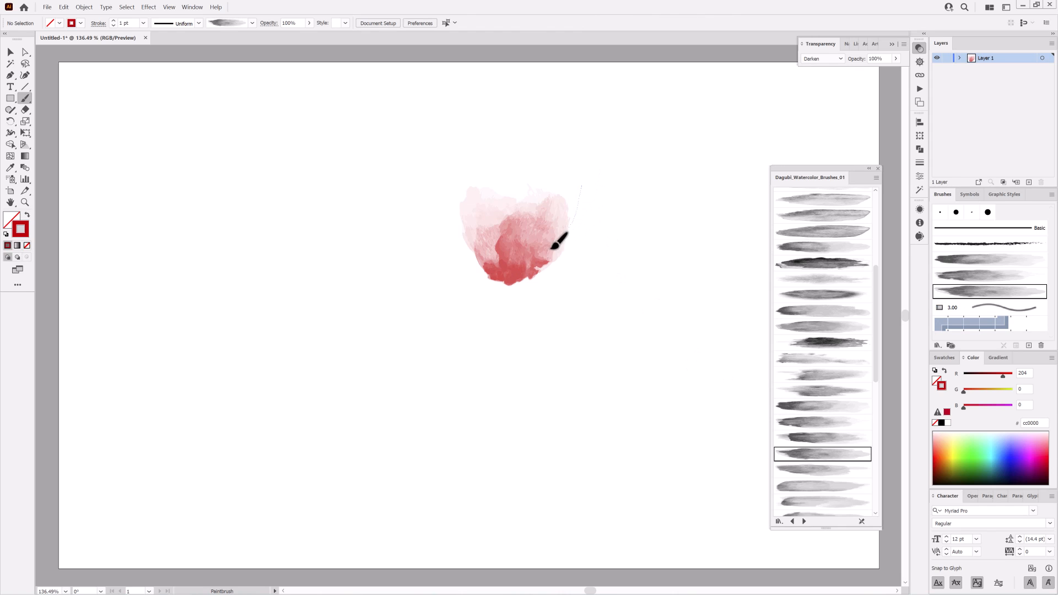
drag(507, 283, 506, 285)
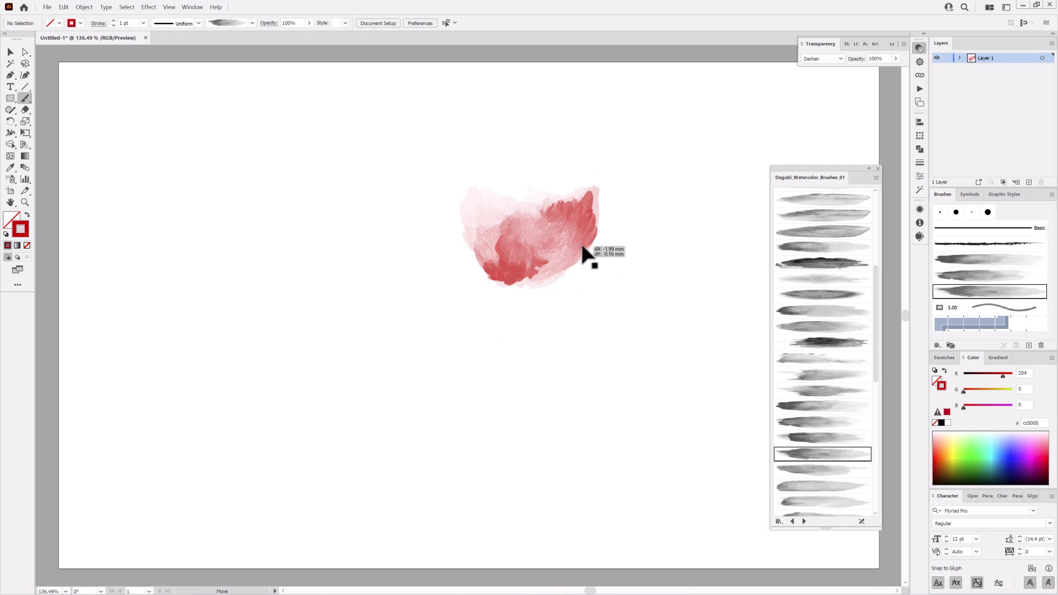
ctrl+click(648, 379)
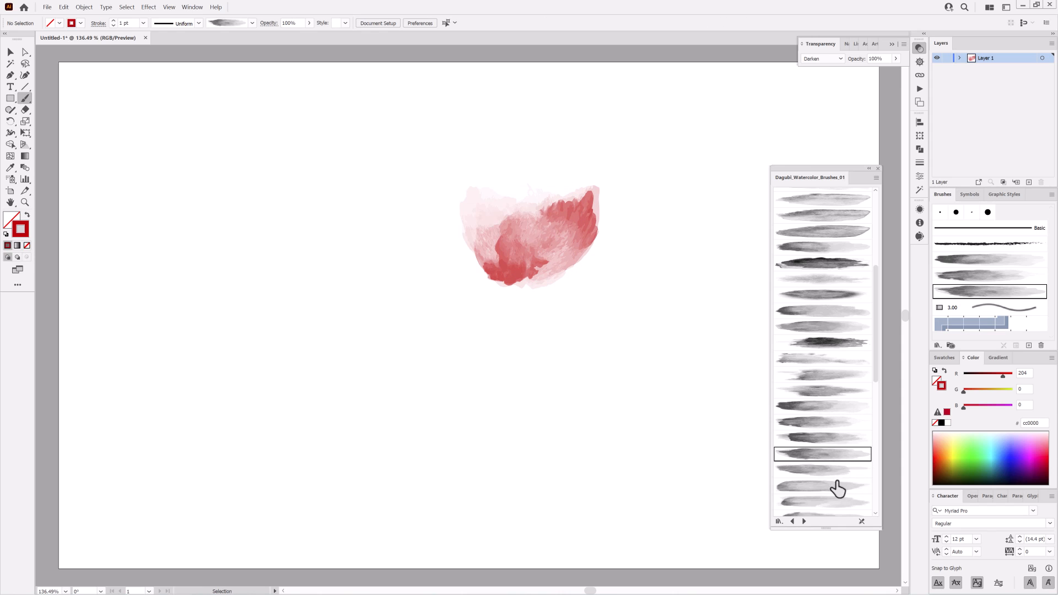
Paint a central upper petal on the first flower with a softer watercolor brush, then rotate and position it between the side petals
scroll(838, 488, down, 3)
click(835, 449)
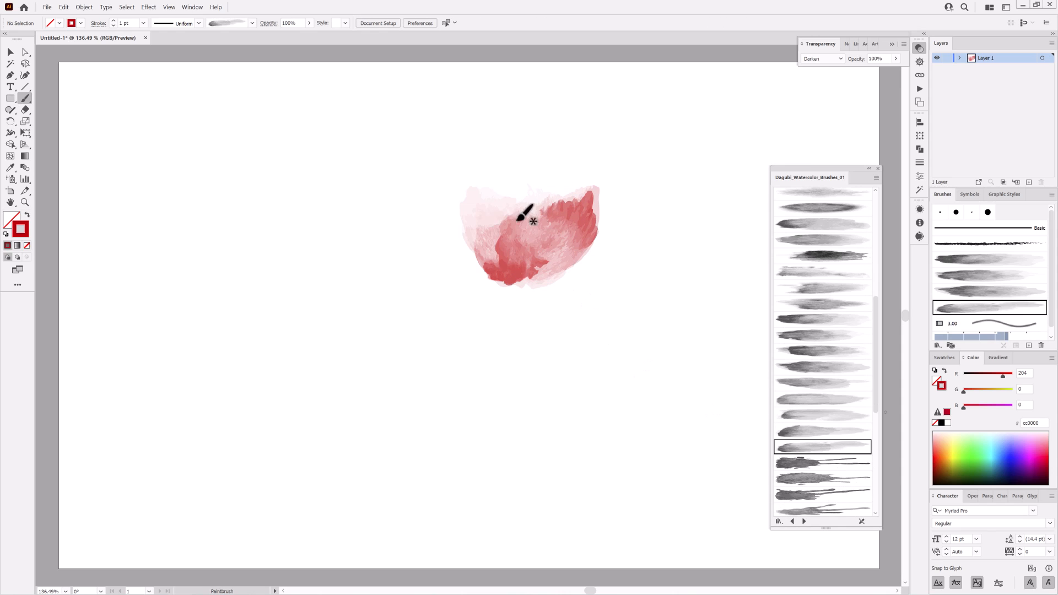
drag(521, 236, 523, 242)
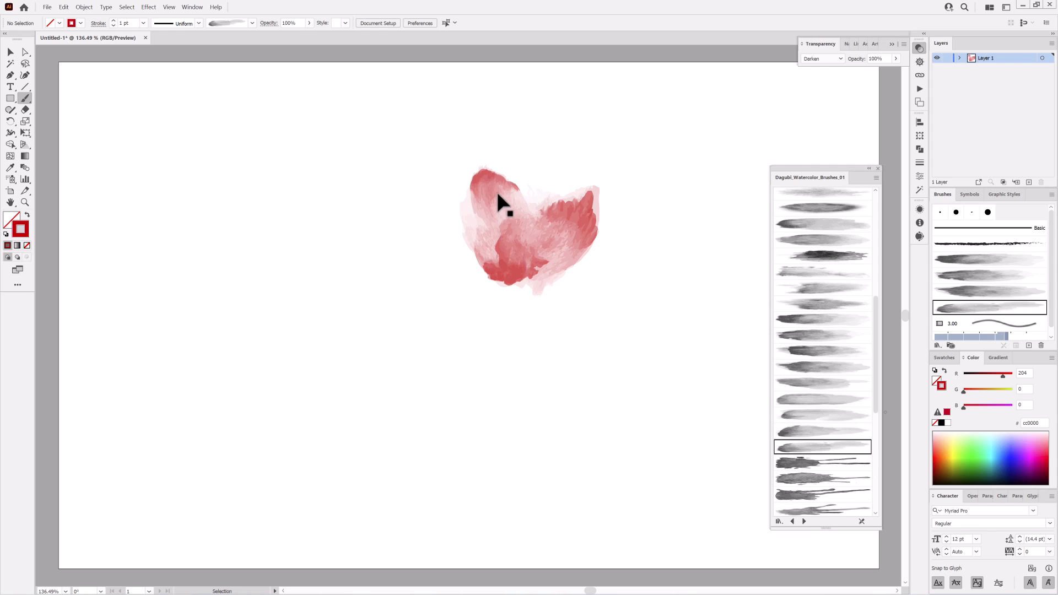
drag(484, 182, 517, 177)
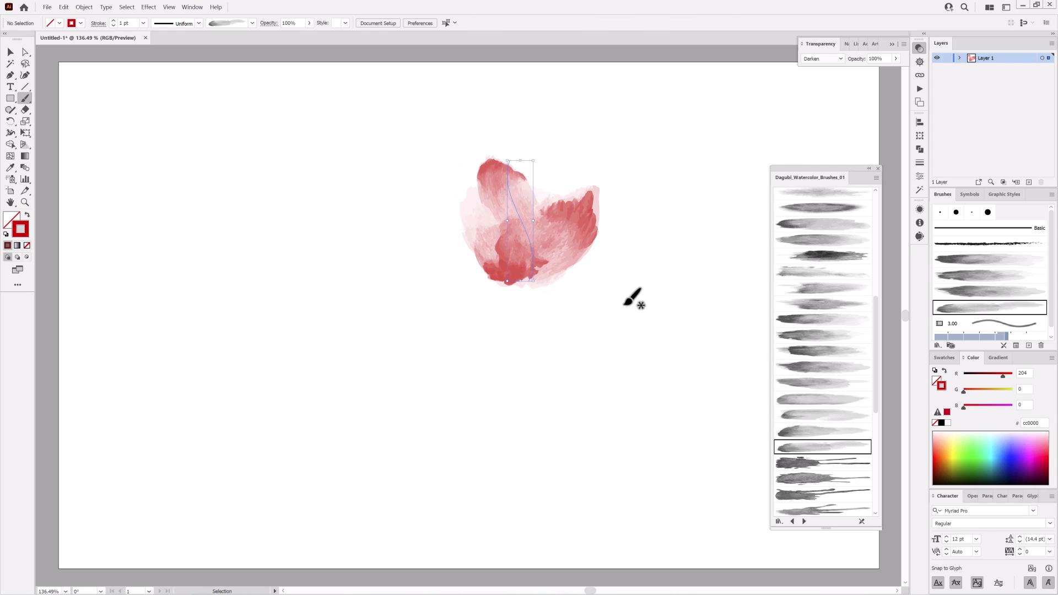
key(ctrl)
drag(535, 284, 488, 286)
mouse_move(538, 203)
mouse_down()
mouse_move(539, 172)
mouse_move(560, 189)
mouse_move(551, 197)
mouse_move(519, 184)
mouse_up()
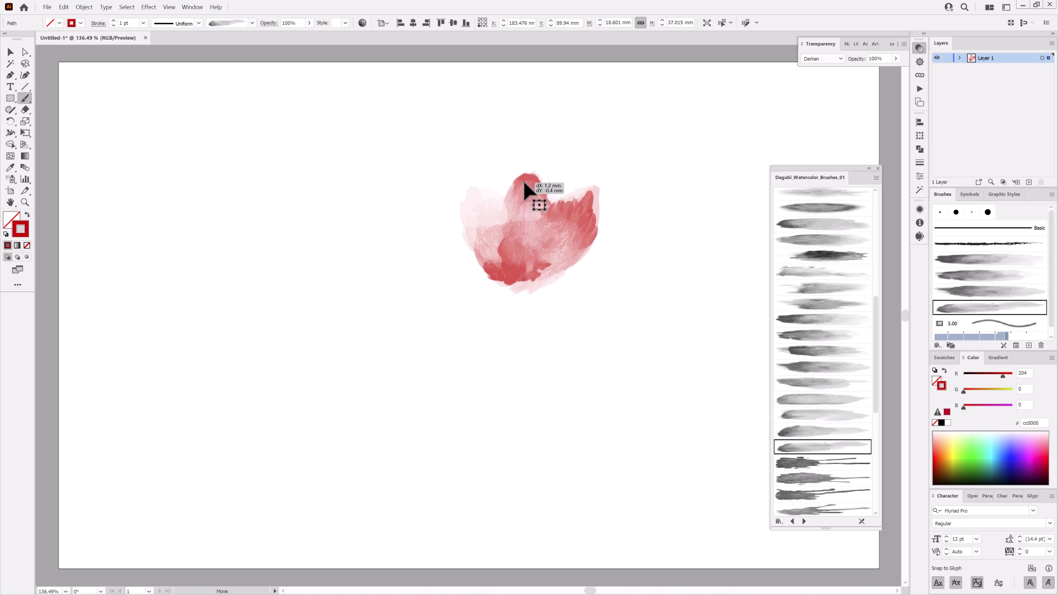
ctrl+click(678, 391)
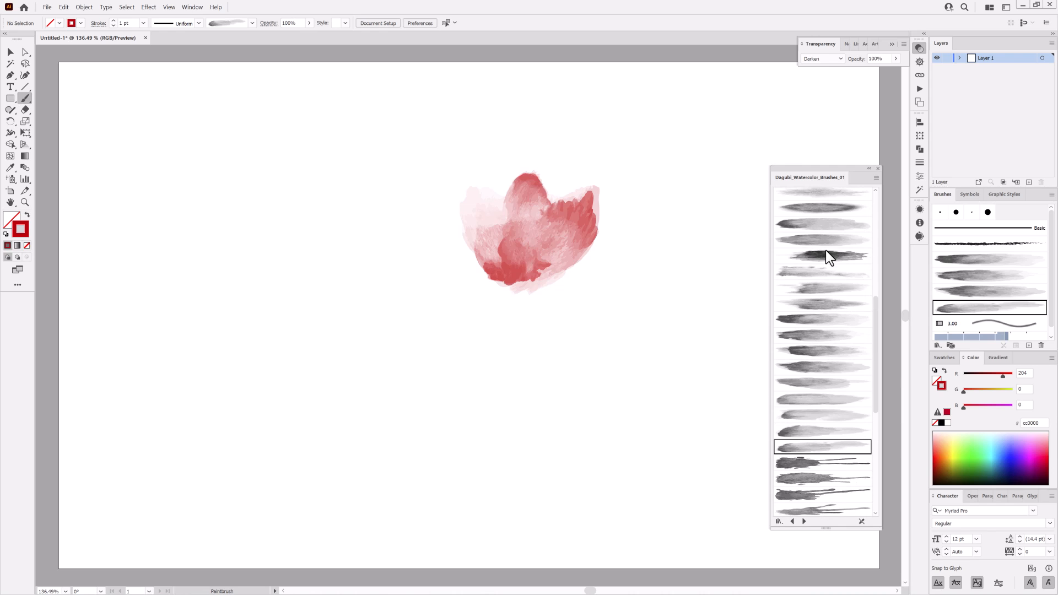
Paint a light, patchy watercolor stroke over the first flower's pale left petal, discarding the stroke that extends too far out
click(835, 275)
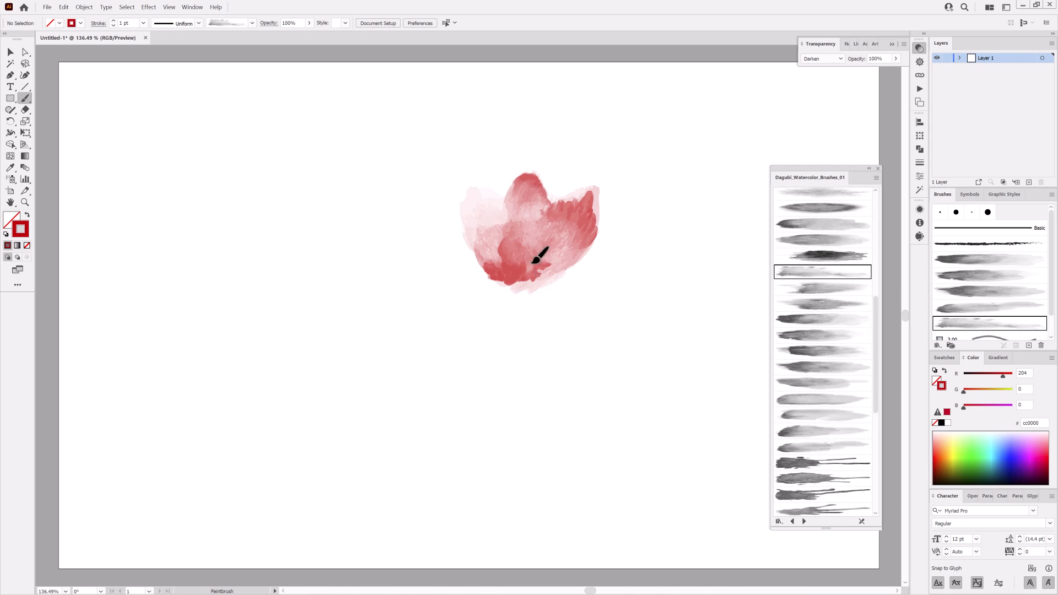
mouse_move(445, 202)
mouse_down()
mouse_move(416, 218)
mouse_move(441, 210)
mouse_move(433, 216)
mouse_up()
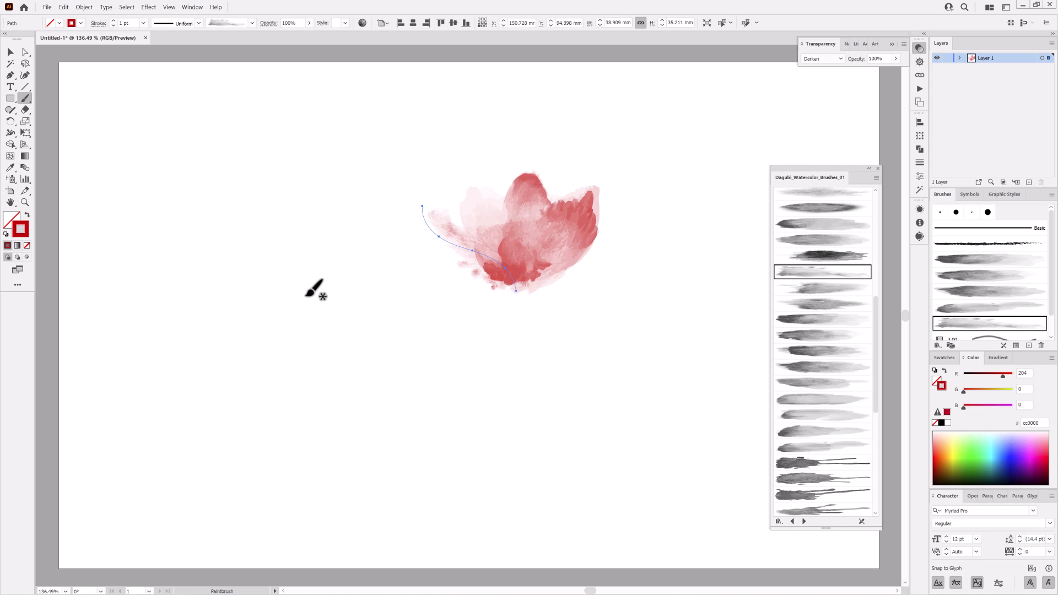
key(Delete)
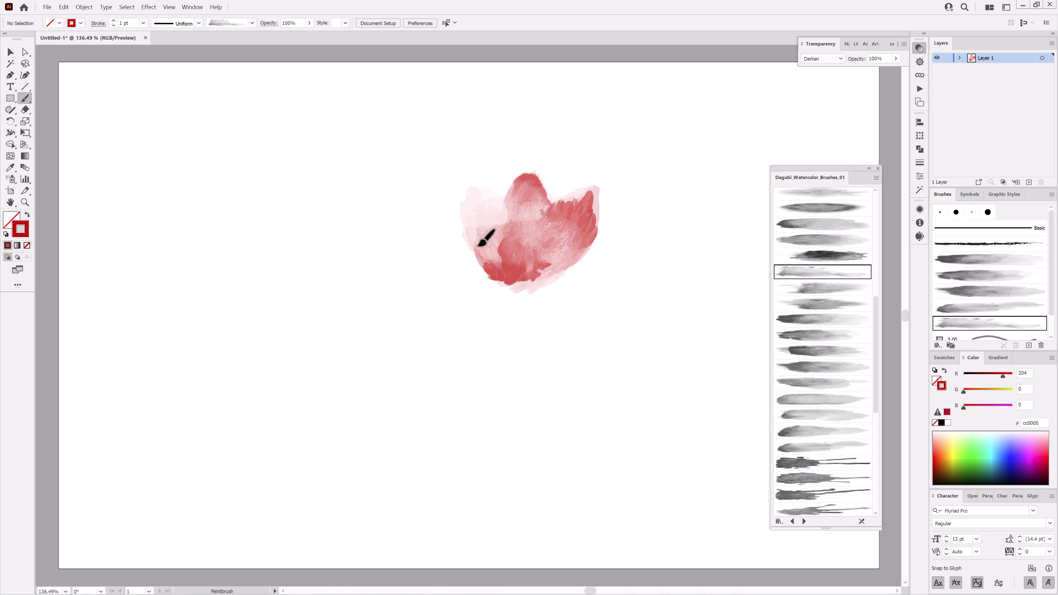
drag(475, 192, 485, 178)
drag(467, 264, 470, 257)
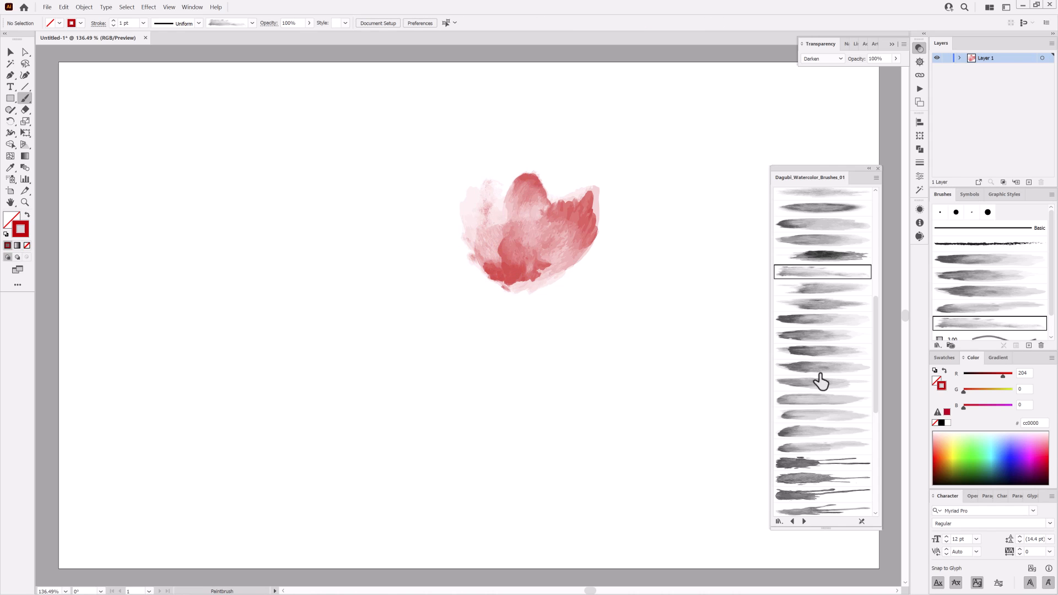
Start a second flower below and left of the first by painting two overlapping petals with different watercolor brushes and positioning them
click(814, 317)
drag(362, 298, 383, 321)
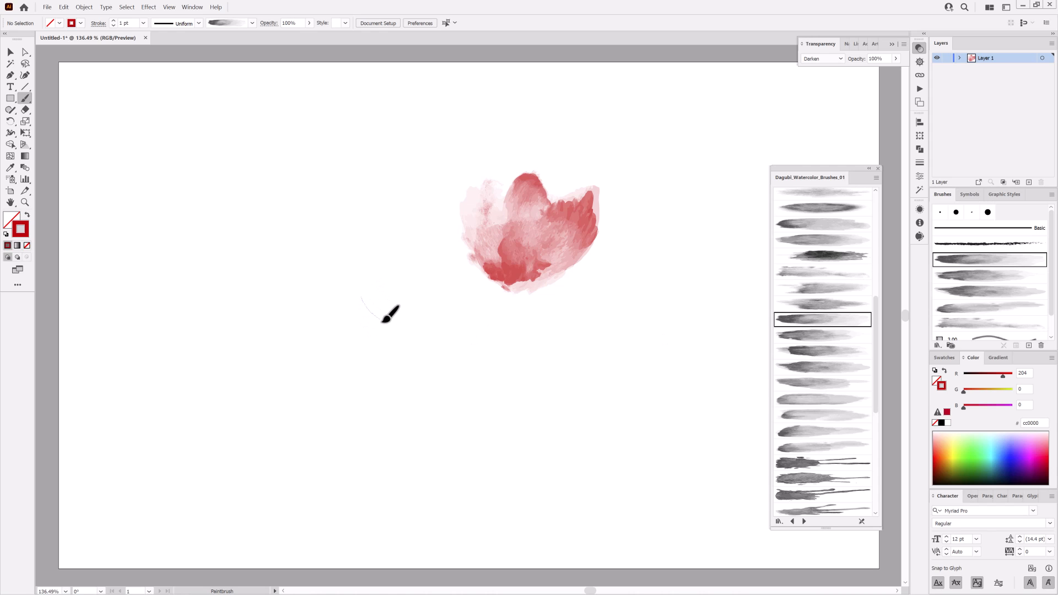
drag(431, 361, 442, 370)
click(823, 335)
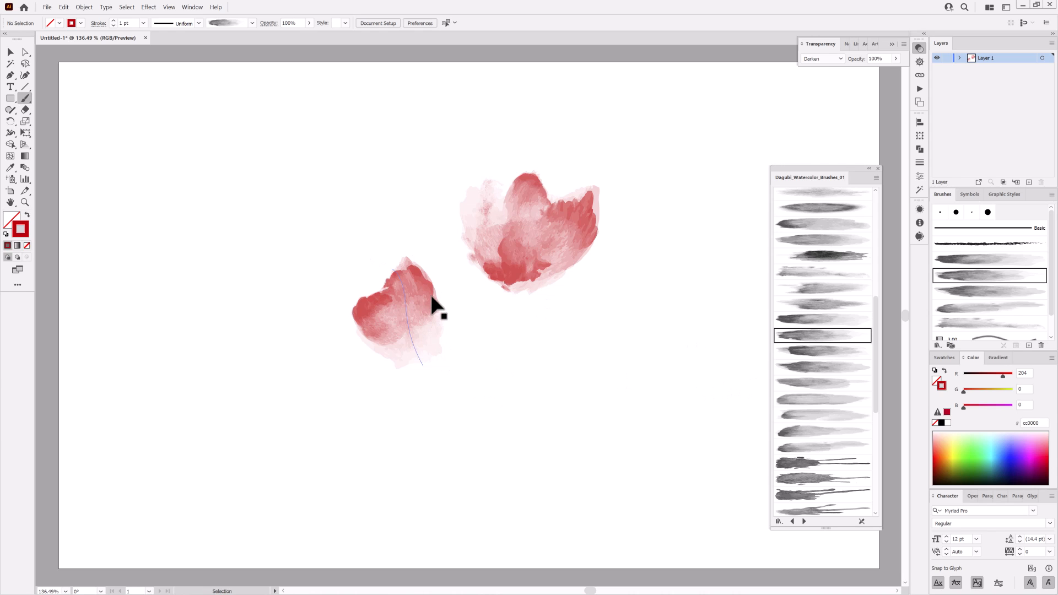
drag(437, 307, 457, 303)
ctrl+click(570, 466)
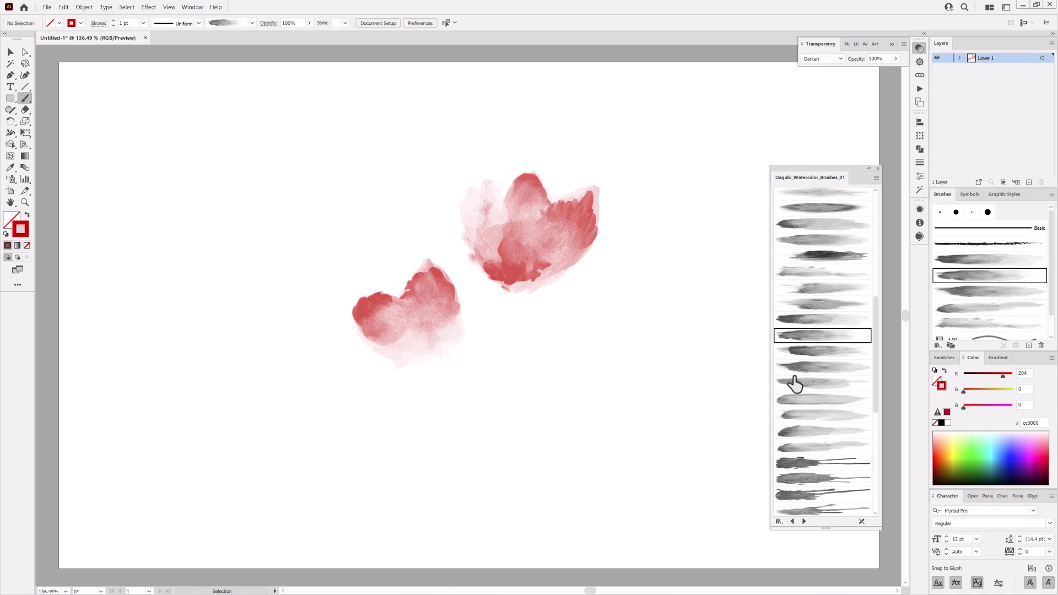
Paint a middle petal running diagonally down through the second flower with another watercolor brush
click(795, 351)
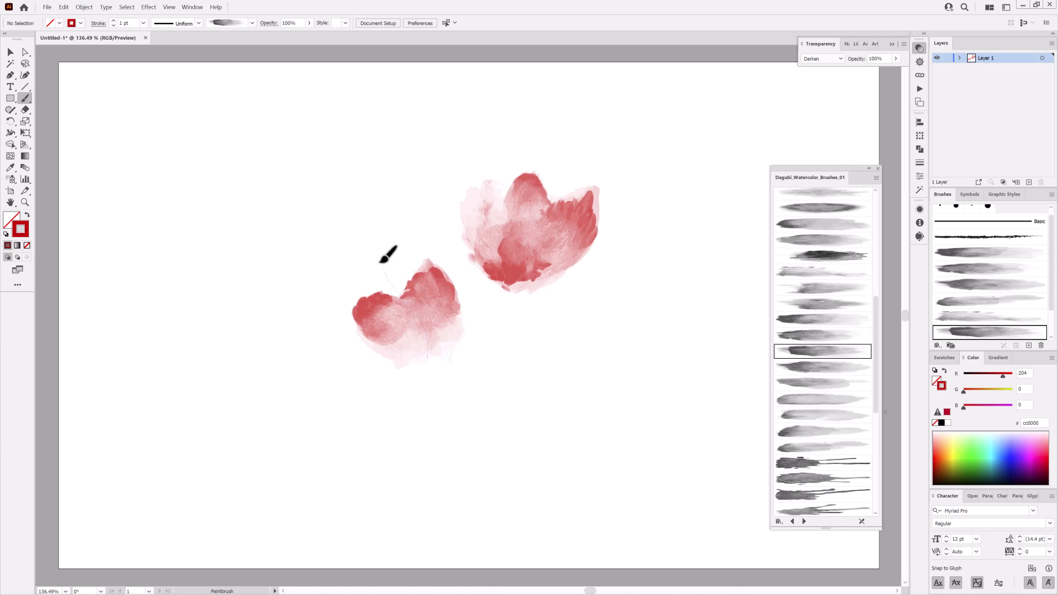
drag(381, 263, 396, 283)
ctrl+click(626, 449)
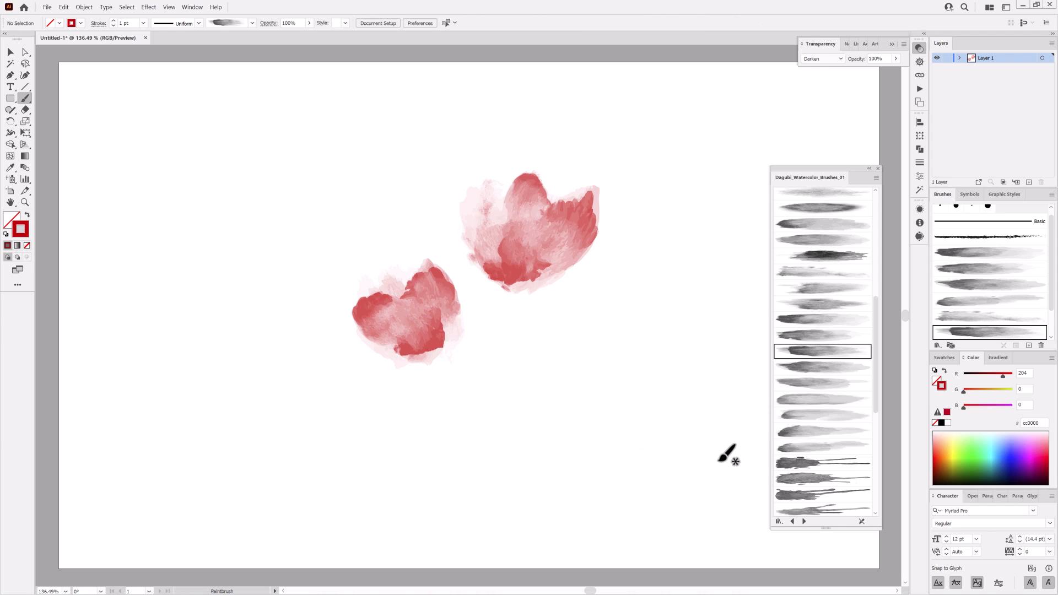
Apply the elliptical width profile to the second flower's middle petal so both of its ends taper
ctrl+click(430, 363)
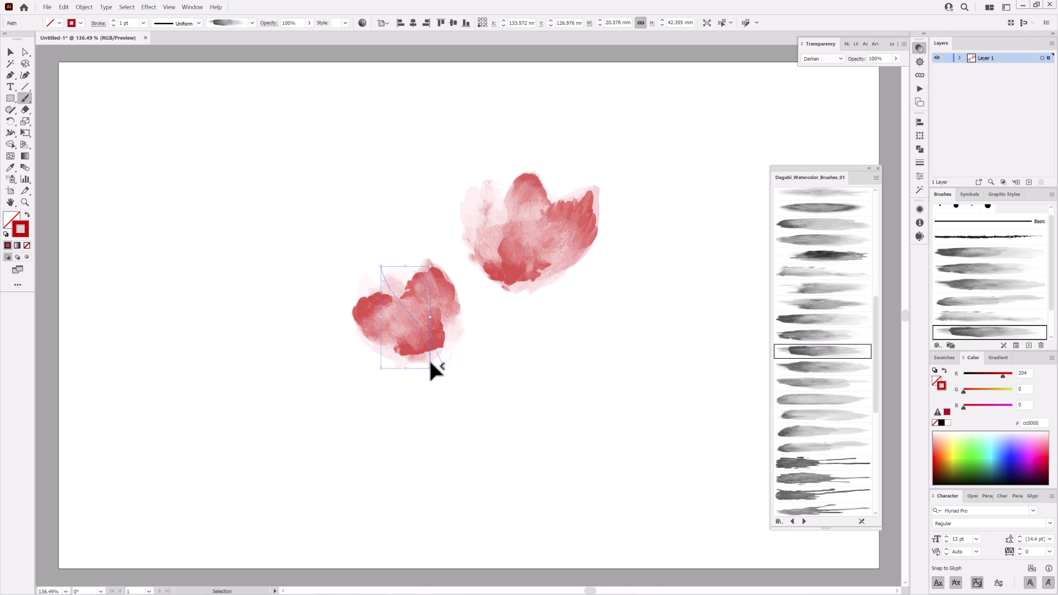
click(198, 23)
drag(196, 42, 197, 55)
click(169, 54)
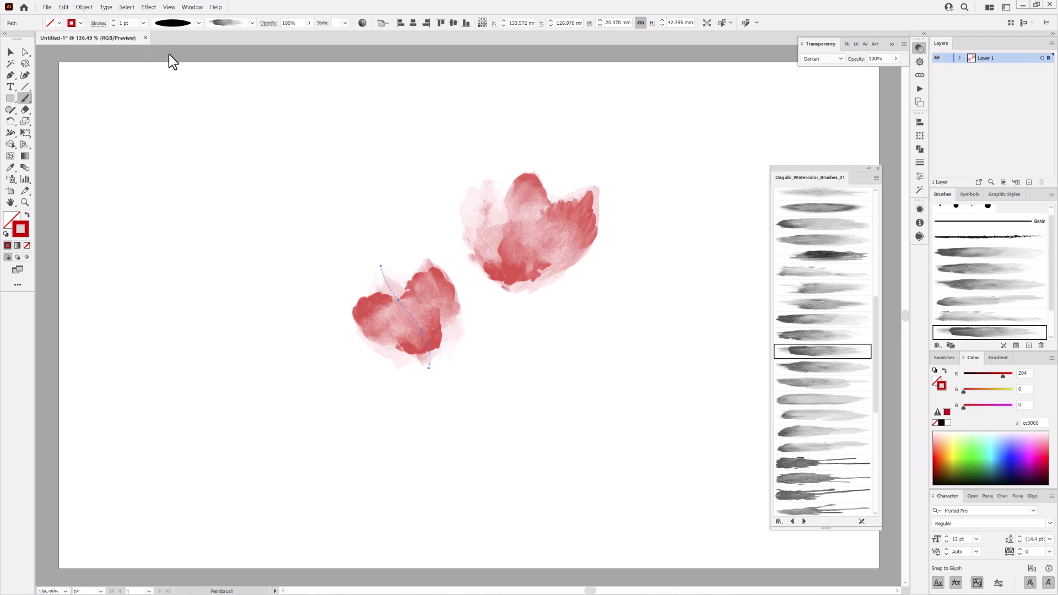
ctrl+click(199, 281)
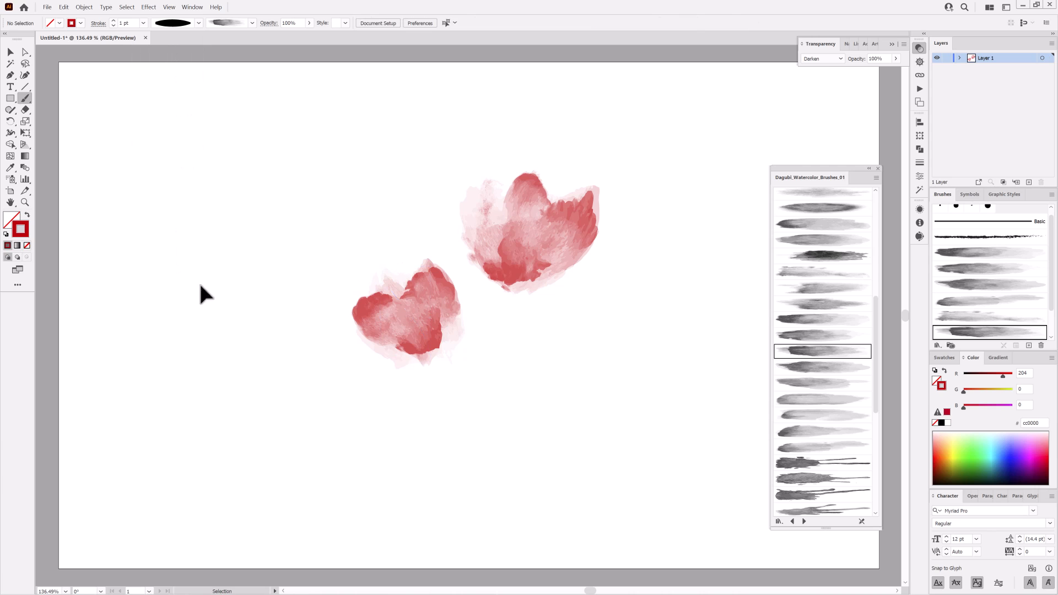
Paint a lighter petal along the second flower's right edge and move it up behind the right petal
click(839, 386)
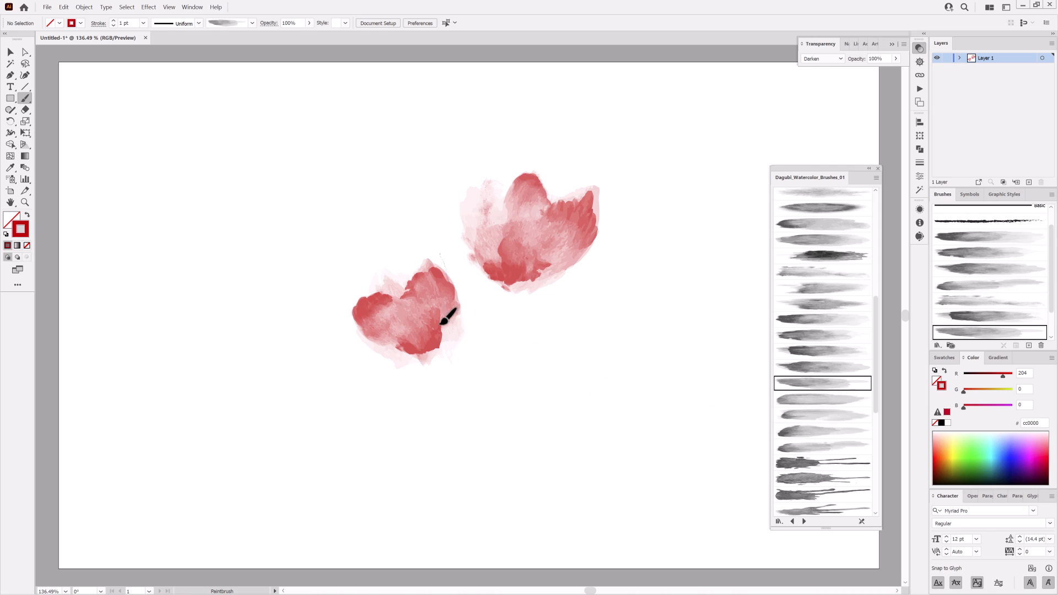
drag(440, 324, 433, 354)
drag(462, 269, 444, 274)
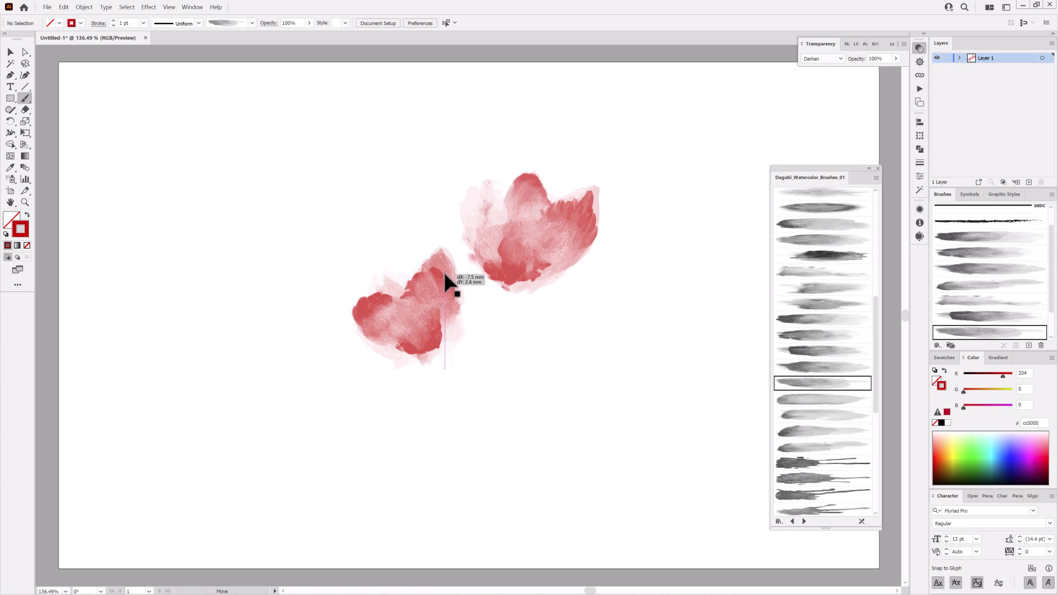
Start a third, smaller flower below the first one by painting and positioning two pale overlapping petals with two watercolor brushes
scroll(816, 437, down, 3)
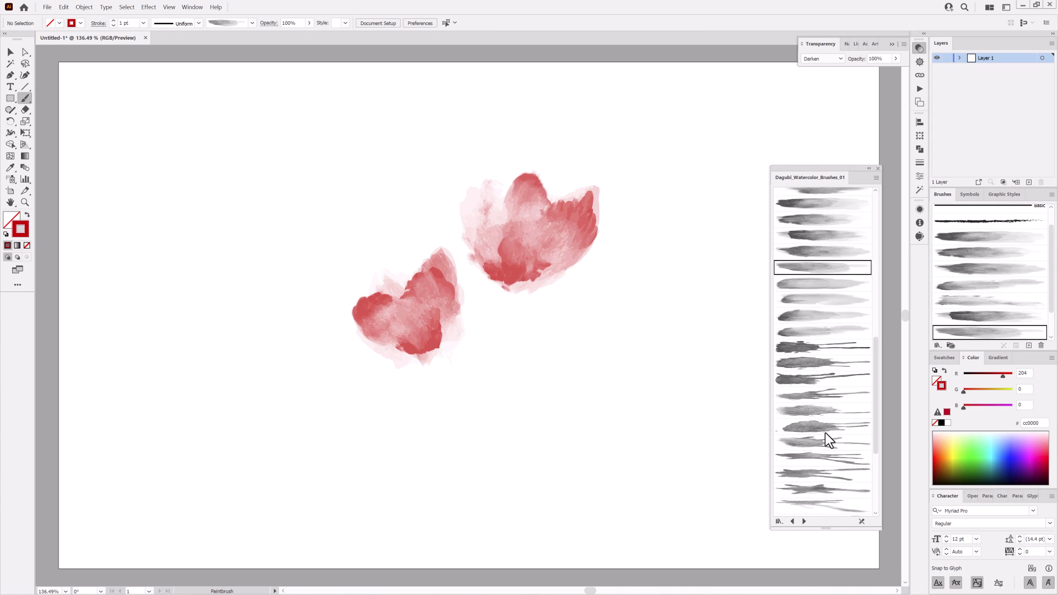
scroll(825, 432, up, 8)
click(821, 274)
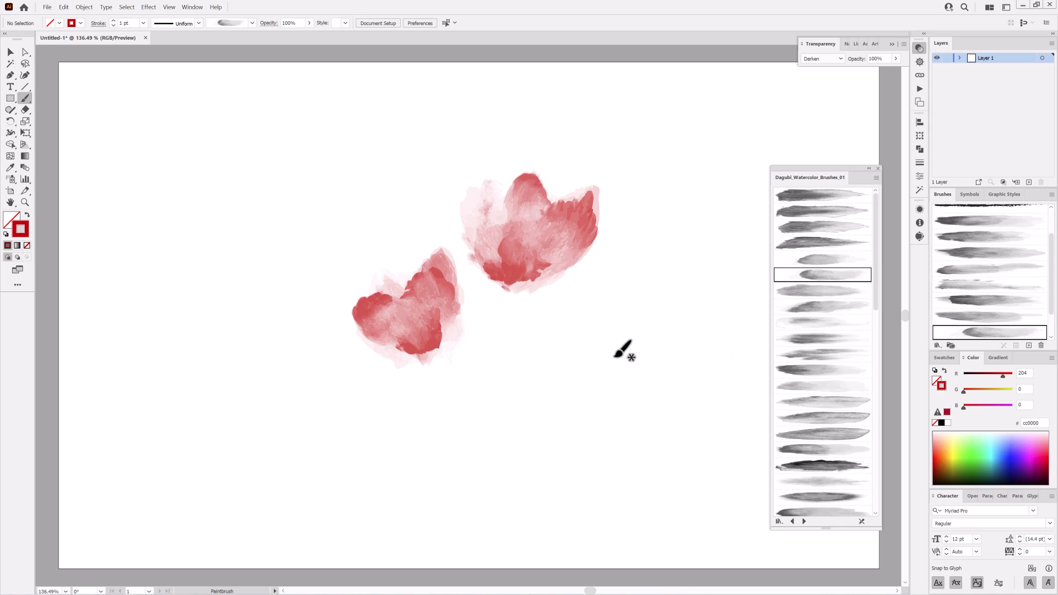
drag(588, 379, 594, 366)
drag(602, 308, 607, 301)
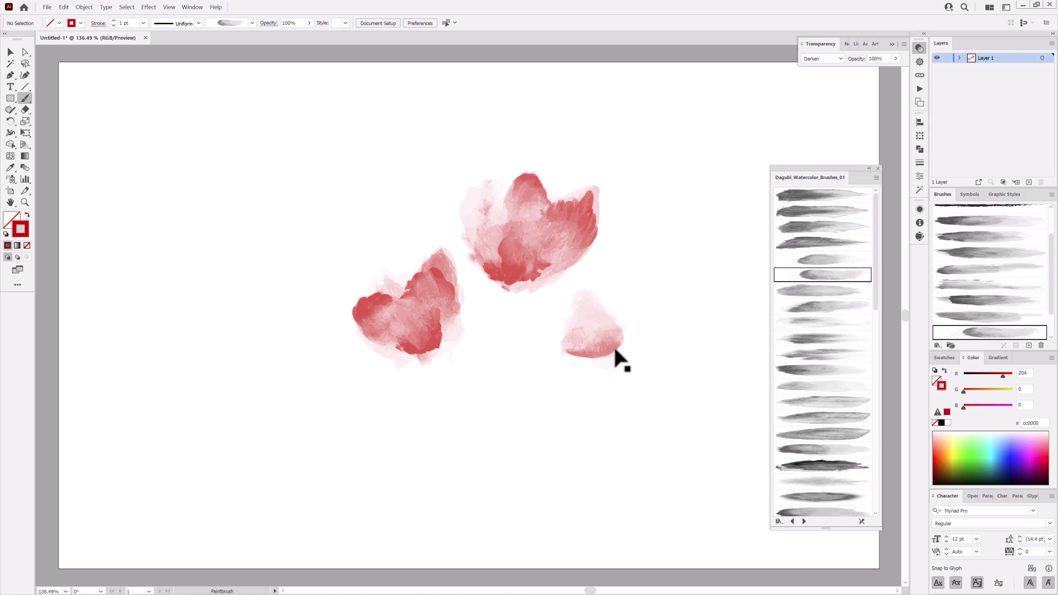
mouse_move(613, 346)
mouse_down()
mouse_move(596, 388)
mouse_move(632, 317)
mouse_up()
ctrl+click(698, 380)
click(820, 292)
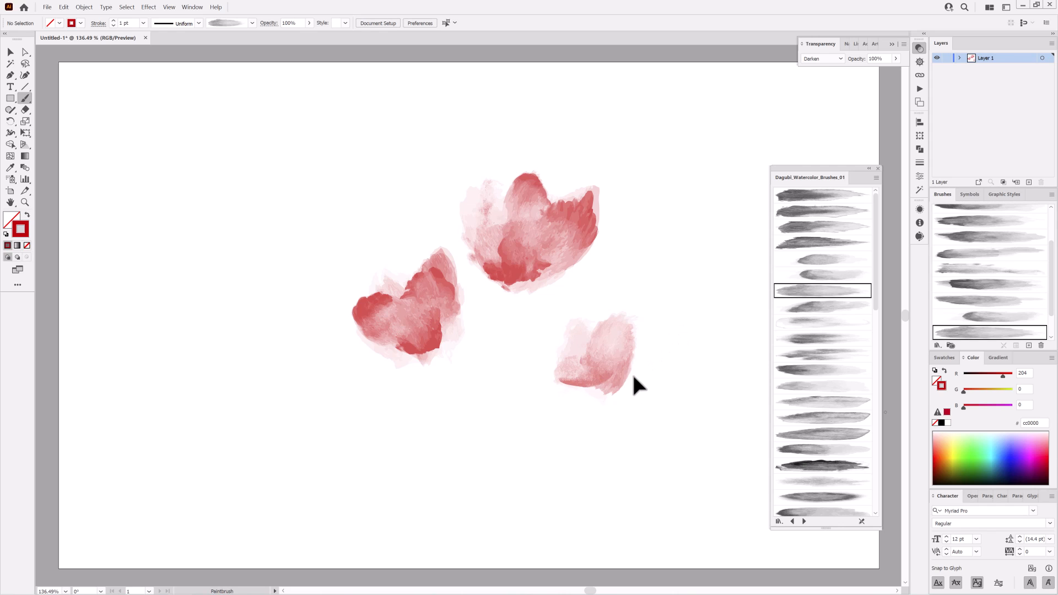
drag(633, 372, 616, 365)
Reduce the stroke weight of the third flower's left petal to 0.75 pt
ctrl+click(576, 325)
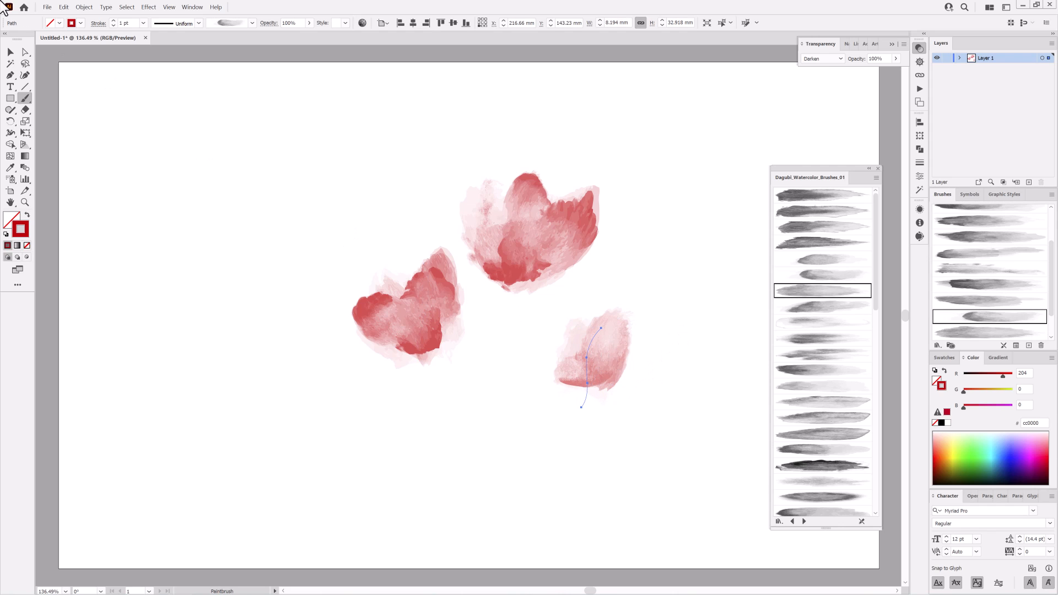
click(114, 26)
ctrl+click(256, 187)
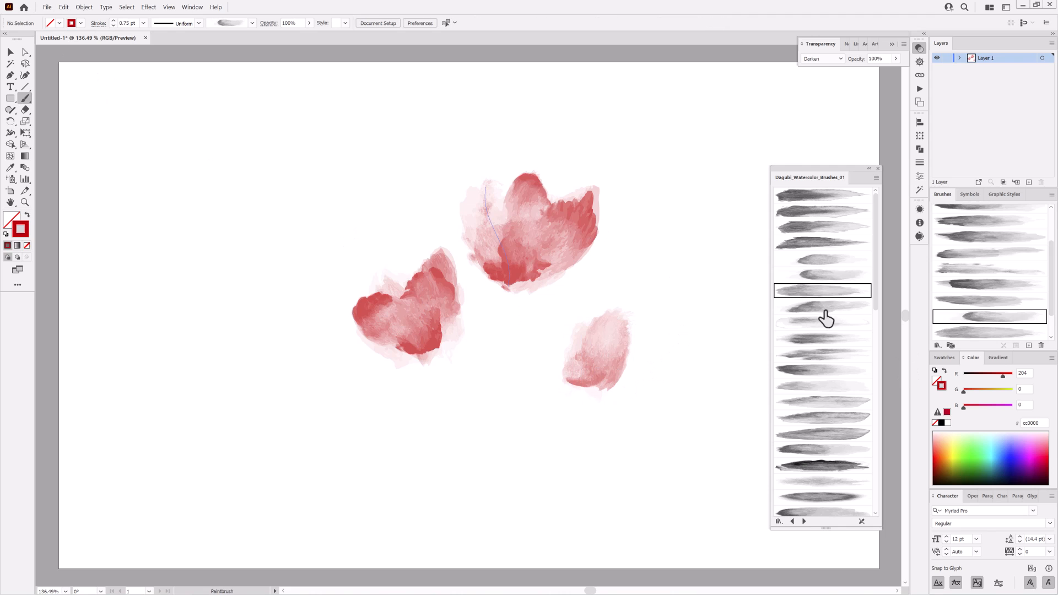
Paint a 0.75 pt petal on the right side of the third flower with another pale watercolor brush and adjust its position
click(825, 309)
drag(643, 338, 646, 318)
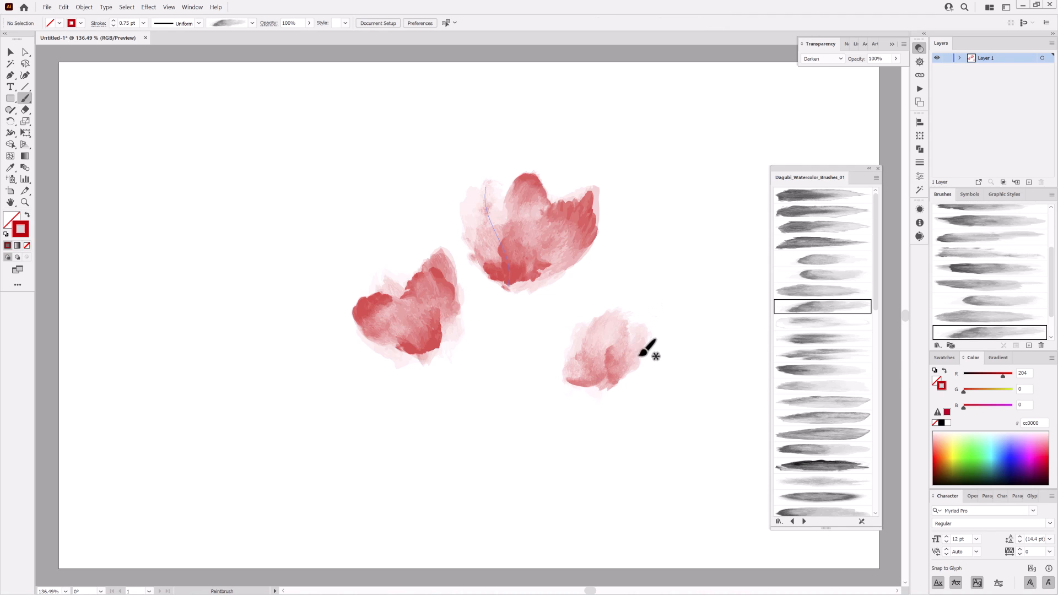
drag(630, 368, 632, 368)
ctrl+click(692, 404)
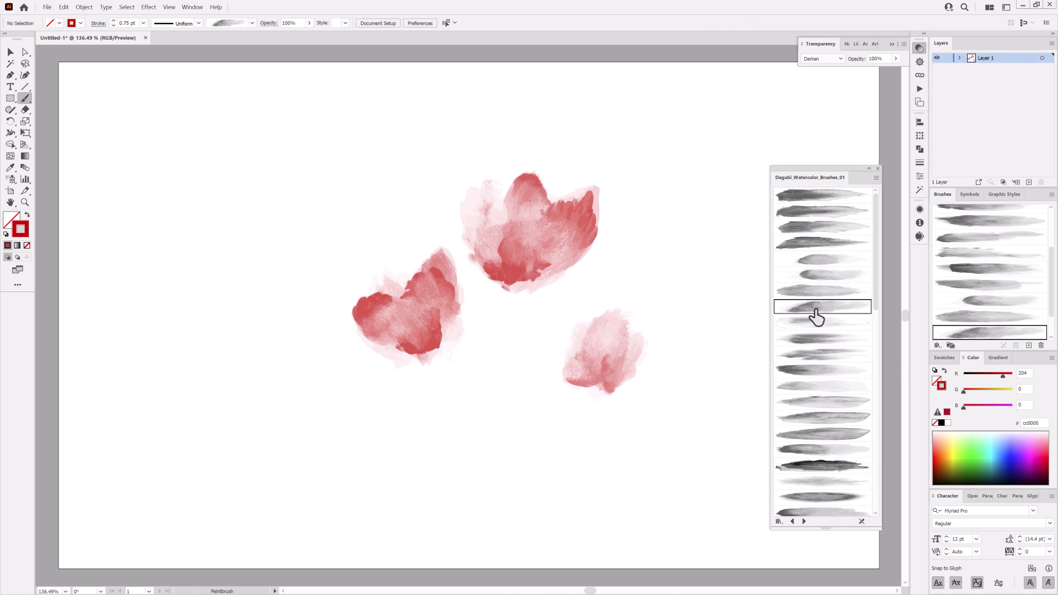
scroll(837, 319, down, 3)
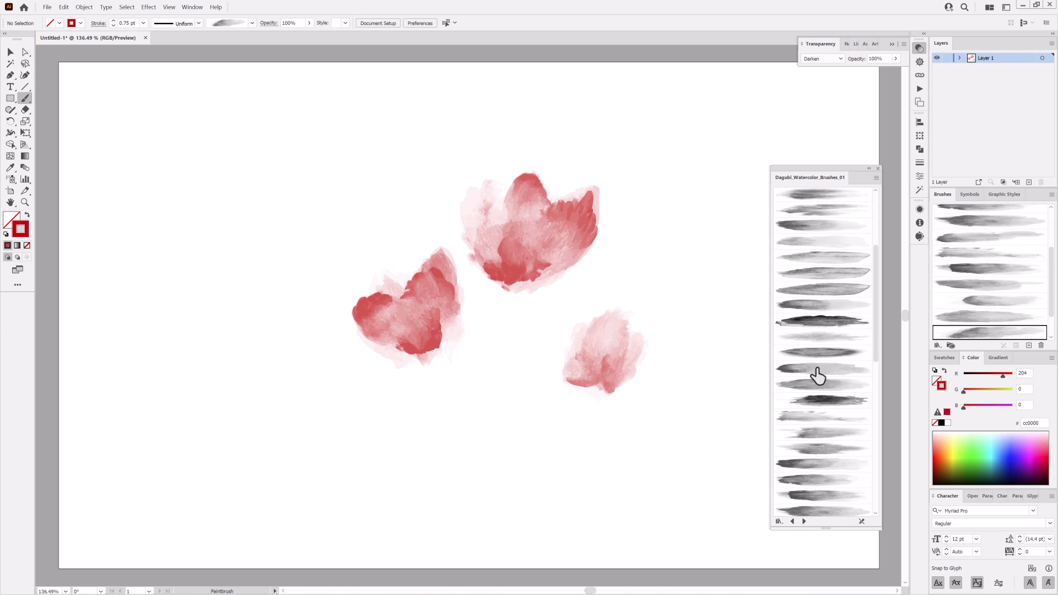
Paint a darker petal across the base of the third flower with another watercolor brush and adjust its shape
click(819, 468)
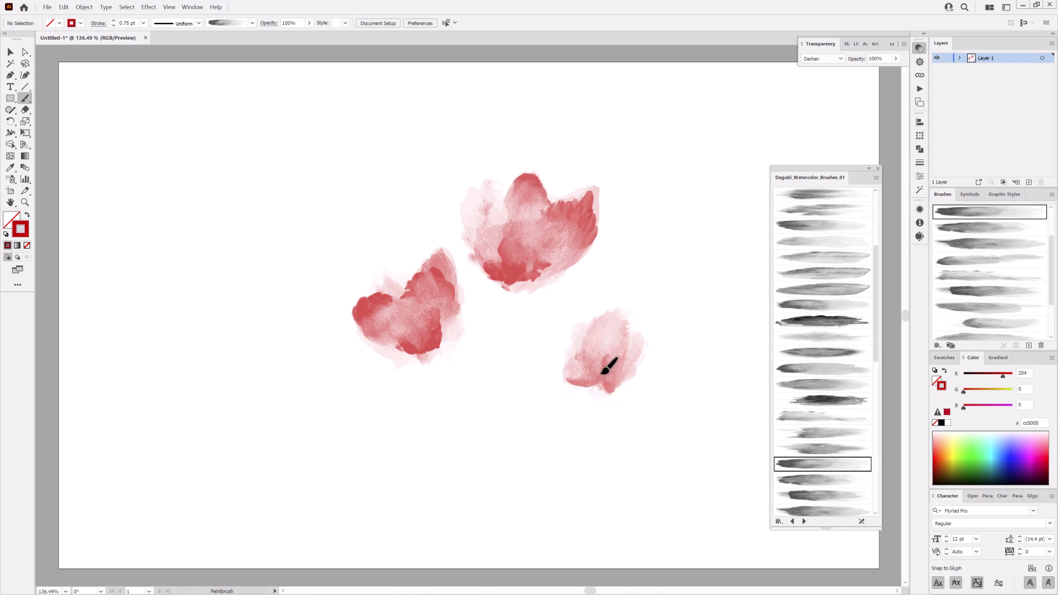
drag(641, 332, 591, 395)
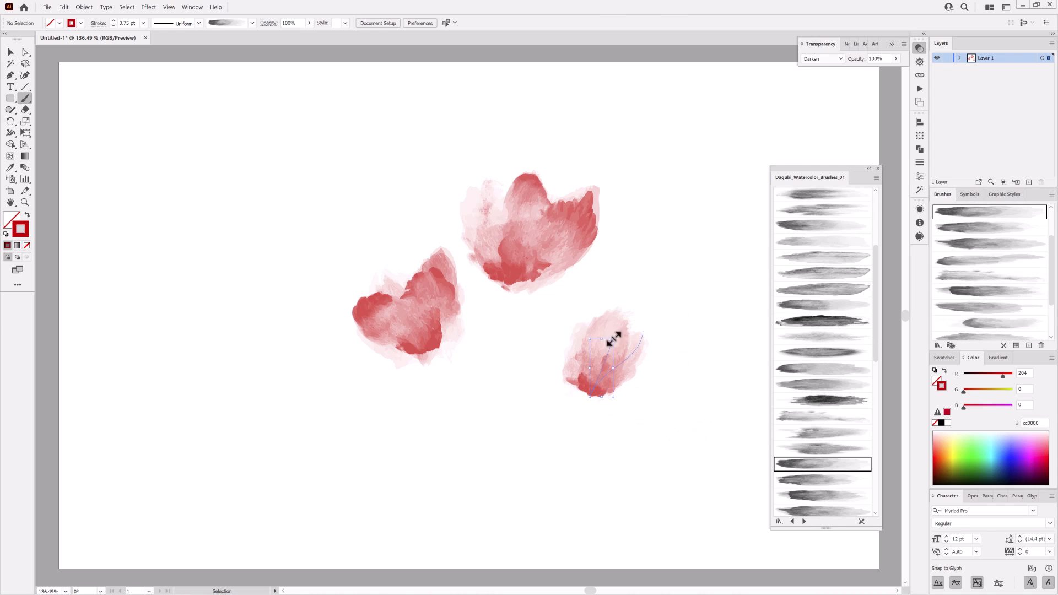
mouse_move(612, 338)
mouse_down()
mouse_move(633, 312)
mouse_move(626, 325)
mouse_up()
Make the left flower slightly smaller and narrower by transforming its petal strokes
click(432, 285)
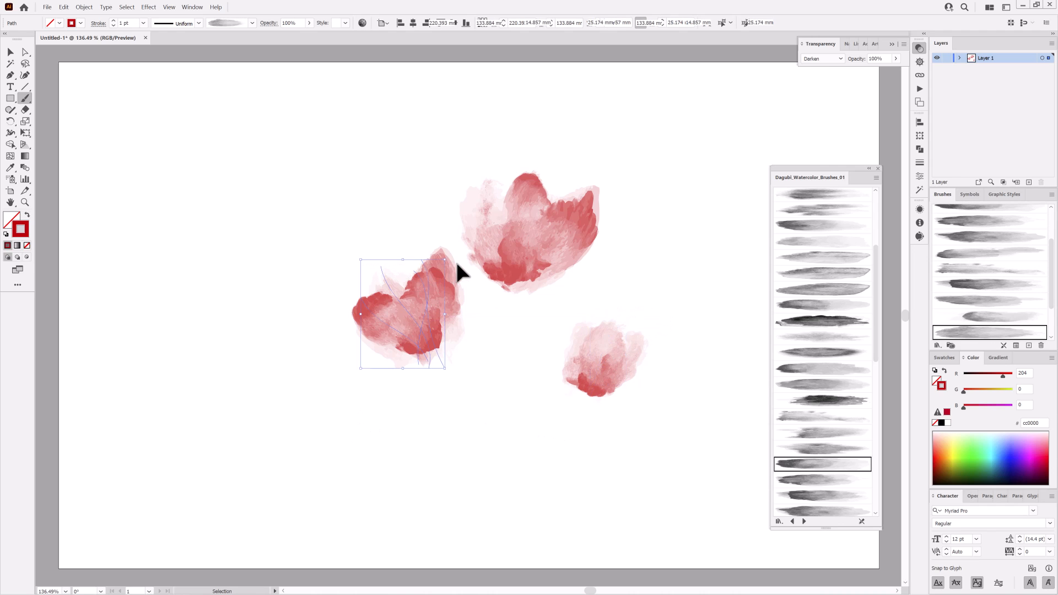
mouse_move(446, 259)
mouse_down()
mouse_move(432, 278)
mouse_move(399, 259)
mouse_move(415, 264)
mouse_move(405, 280)
mouse_up()
click(485, 297)
click(435, 273)
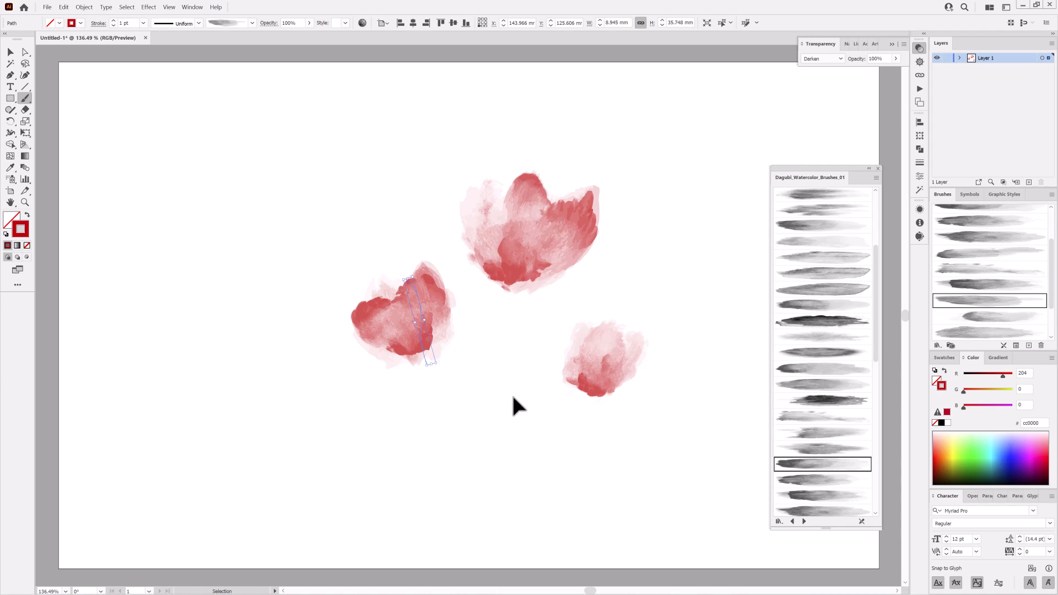
click(359, 425)
Move all three flowers up to leave room for stems, and shift the smallest flower up and to the left
drag(594, 202, 581, 165)
click(665, 375)
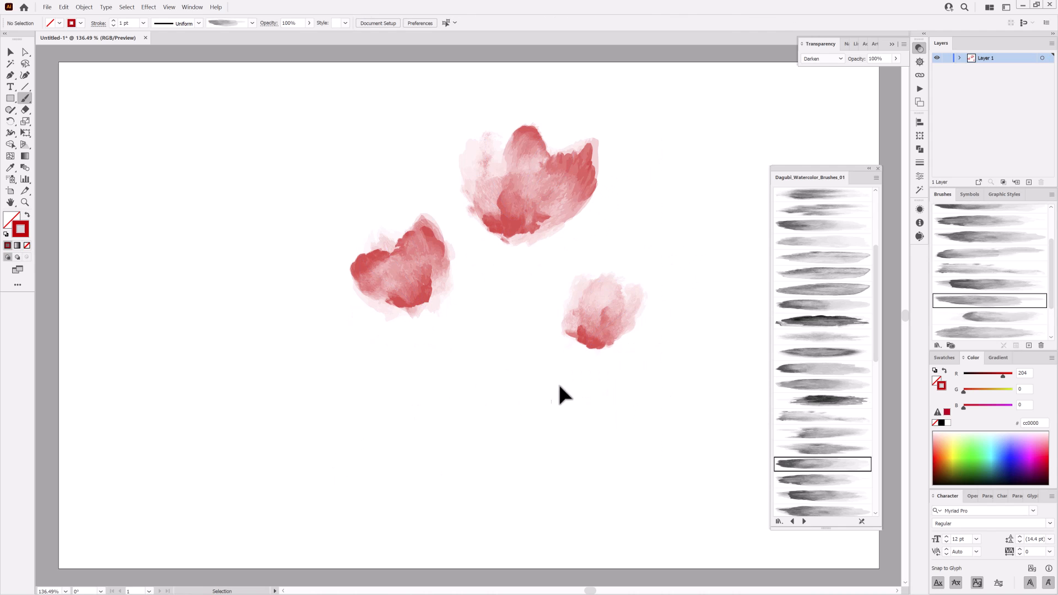
mouse_move(613, 329)
mouse_down()
mouse_move(597, 307)
mouse_move(593, 318)
mouse_up()
ctrl+click(692, 461)
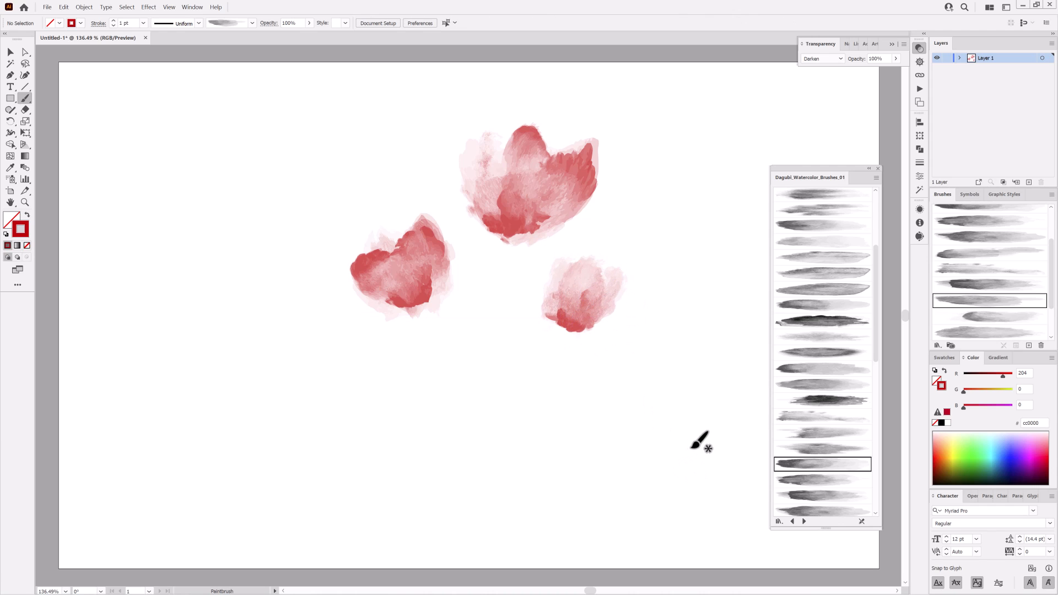
Set the stroke to dark green 1c5200 at 0.5 pt and choose a tapered watercolor brush
click(966, 472)
drag(981, 391, 979, 392)
drag(877, 325, 875, 376)
click(813, 336)
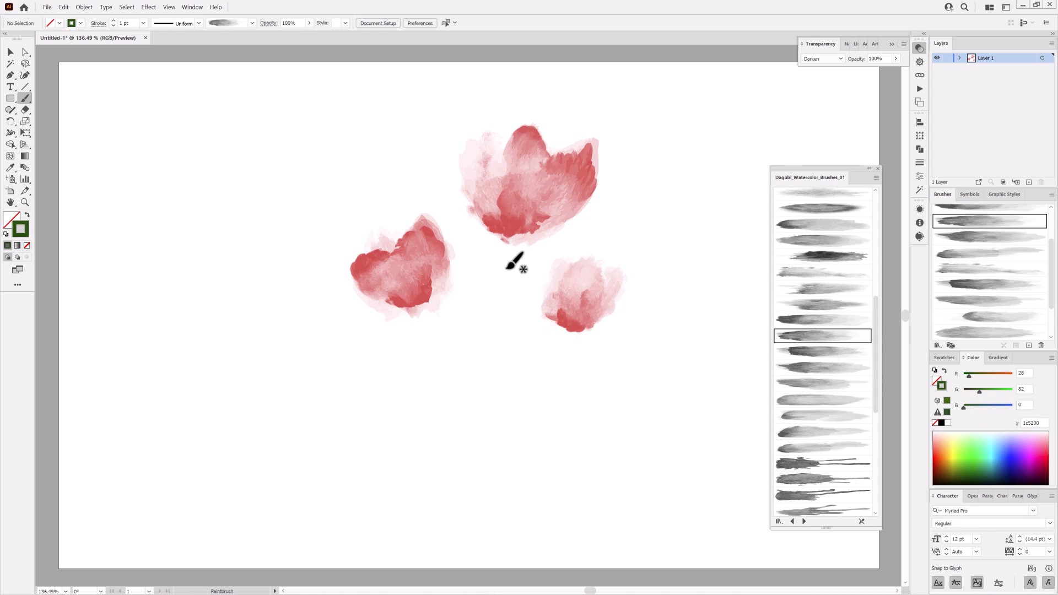
click(114, 26)
Paint a short green stroke at the base of the largest flower and set its blending mode to Multiply
mouse_move(511, 251)
mouse_down()
mouse_move(506, 242)
mouse_move(524, 236)
mouse_up()
key(v)
click(522, 243)
click(821, 59)
click(827, 99)
key(b)
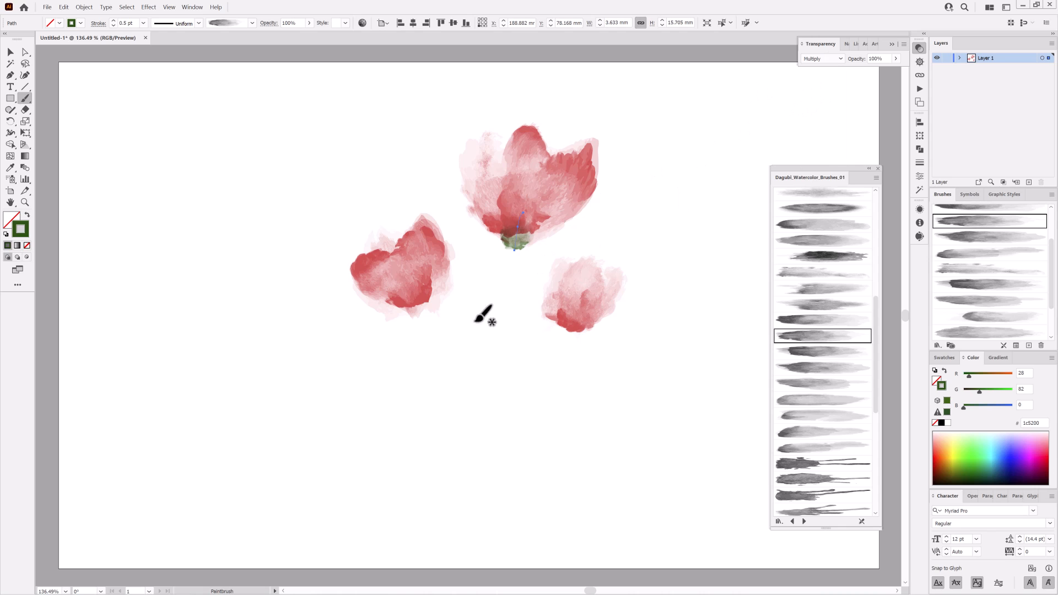
ctrl+click(496, 364)
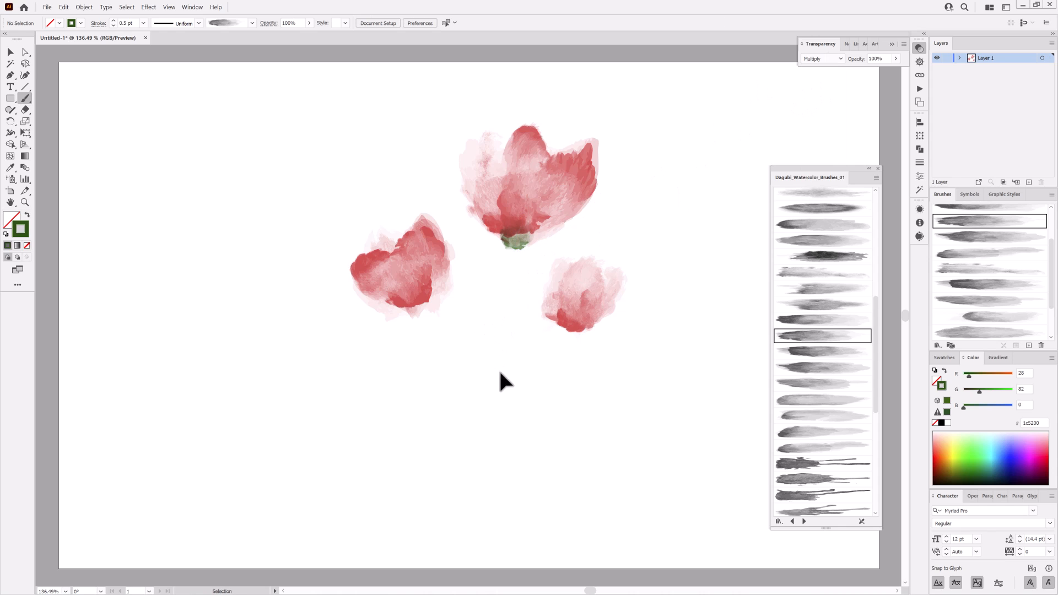
Paint 0.5 pt green bases under the smallest flower and the left flower with two different watercolor brushes
click(826, 351)
drag(552, 326, 581, 337)
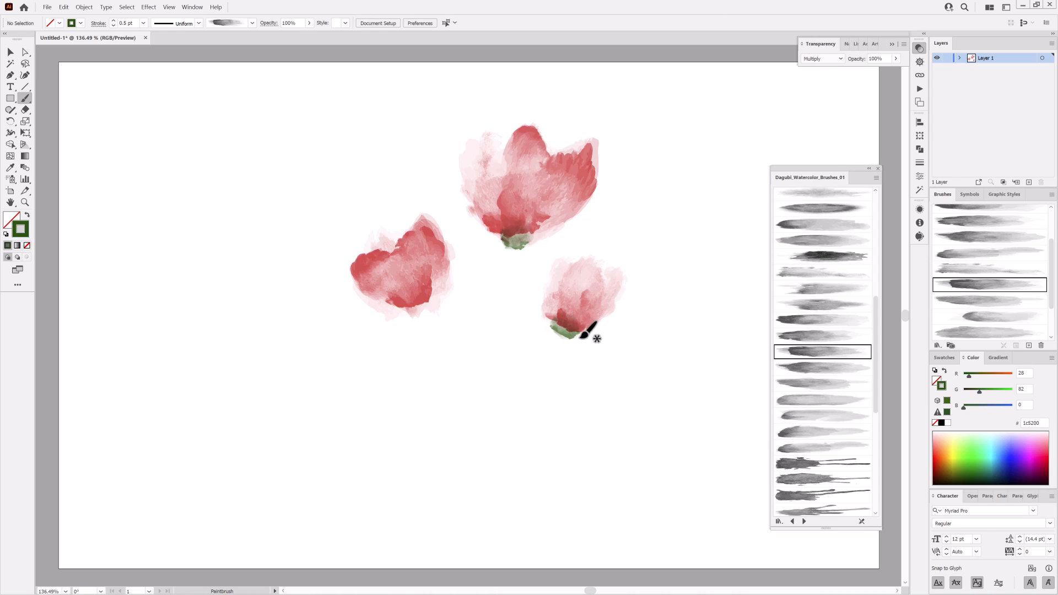
click(823, 367)
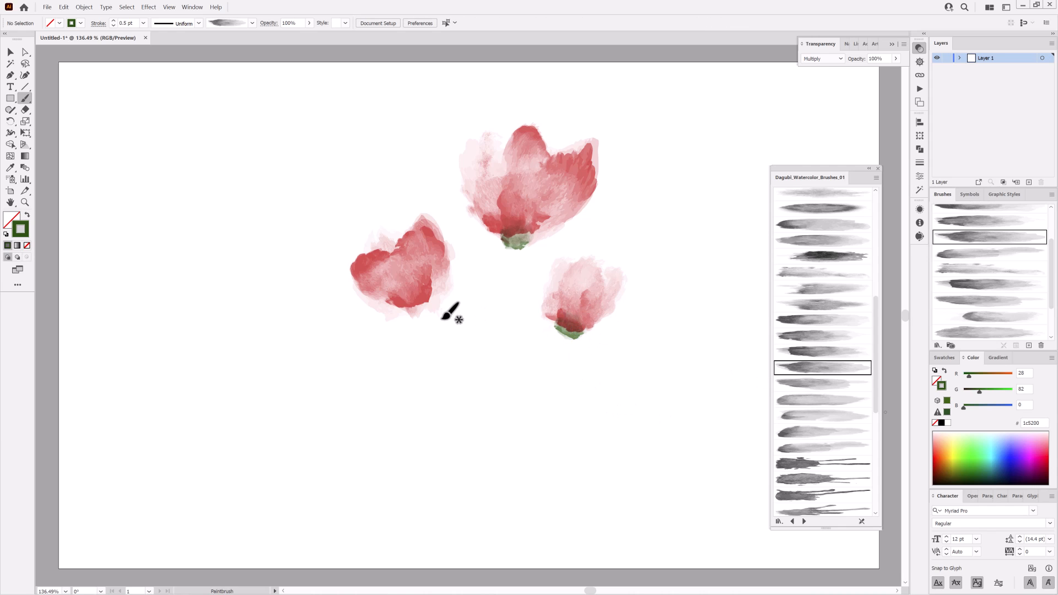
mouse_move(417, 287)
mouse_down()
mouse_move(448, 300)
mouse_move(424, 324)
mouse_up()
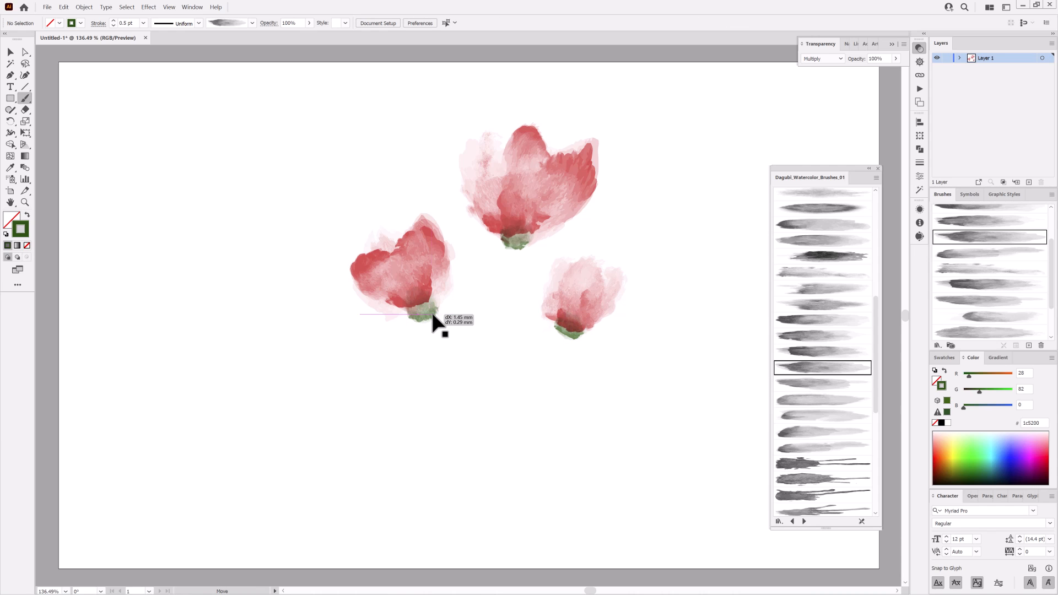
ctrl+click(503, 419)
Layer another green stroke over the left flower's base with a new brush and an elliptical width profile, and switch to a one-sided width profile
scroll(818, 390, up, 3)
click(803, 284)
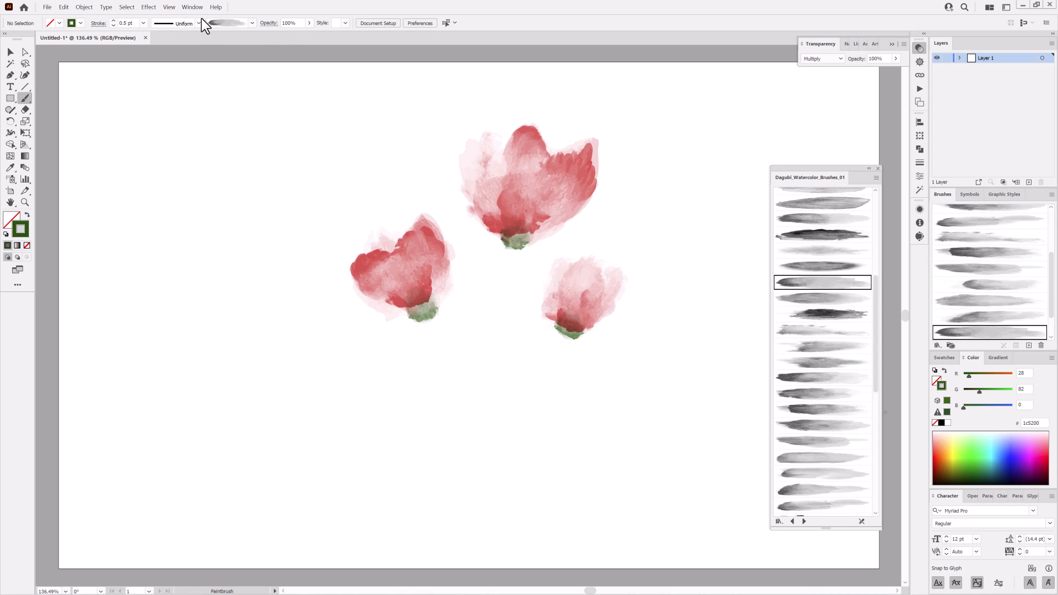
click(199, 23)
drag(196, 41, 194, 51)
click(167, 52)
mouse_move(430, 319)
mouse_down()
mouse_move(415, 305)
mouse_move(421, 280)
mouse_up()
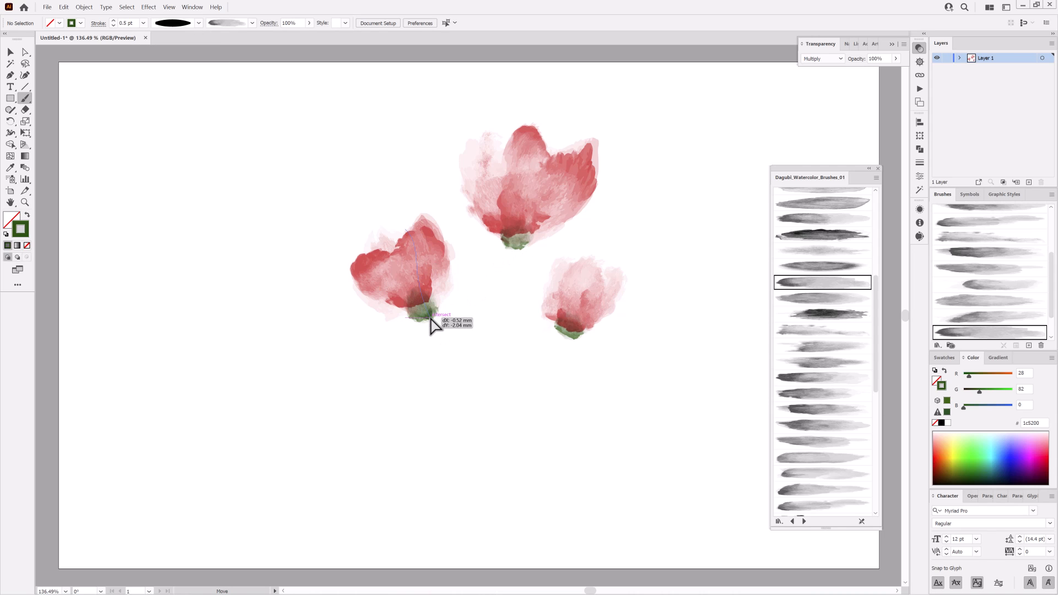
click(197, 23)
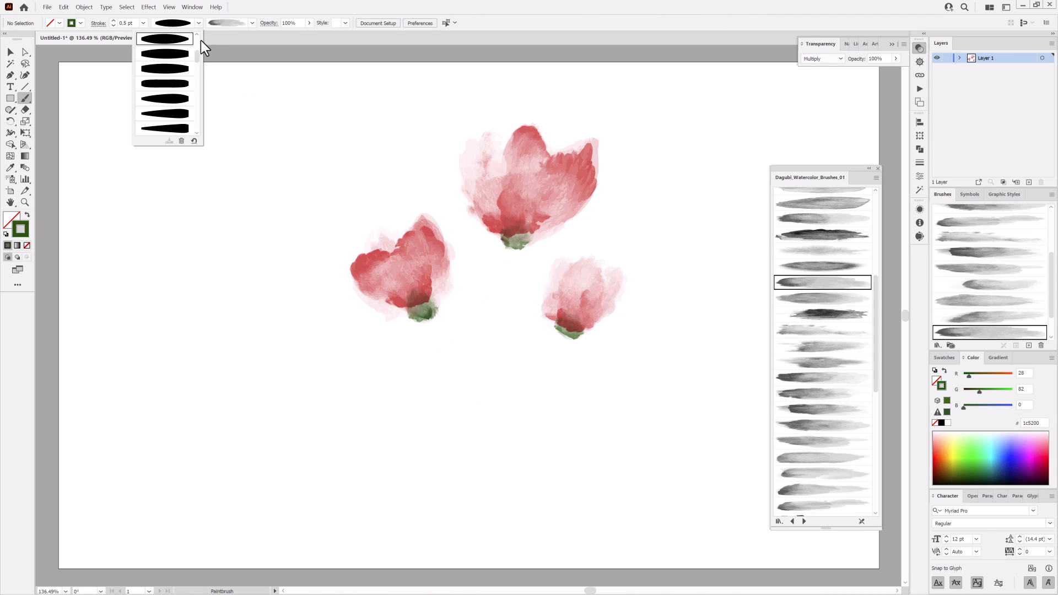
click(180, 80)
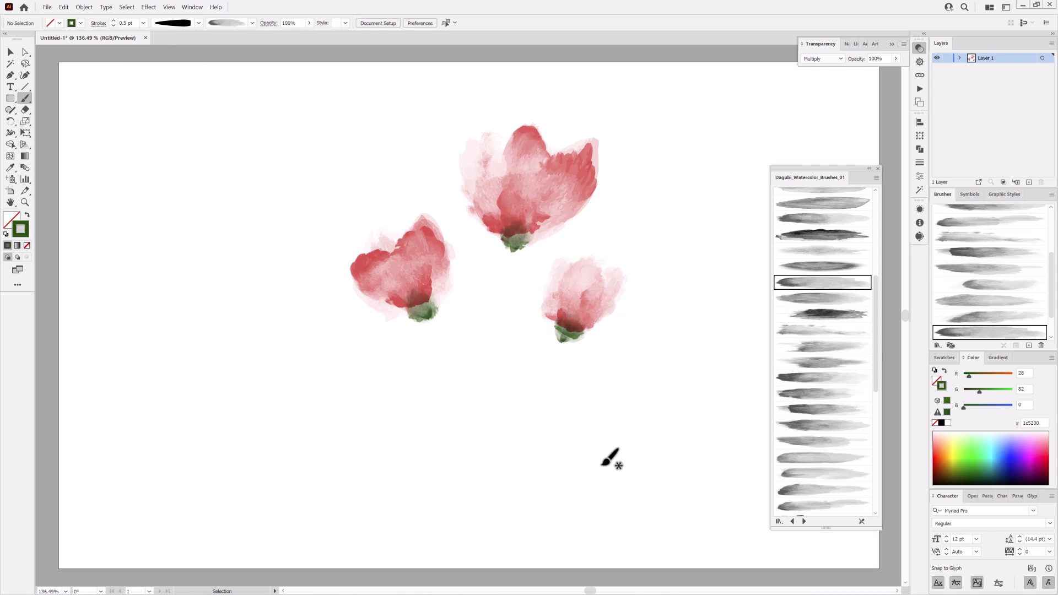
Open the Dagubi_Watercolor_Brushes_02 library and choose a dark, straight-edged brush from it
click(937, 345)
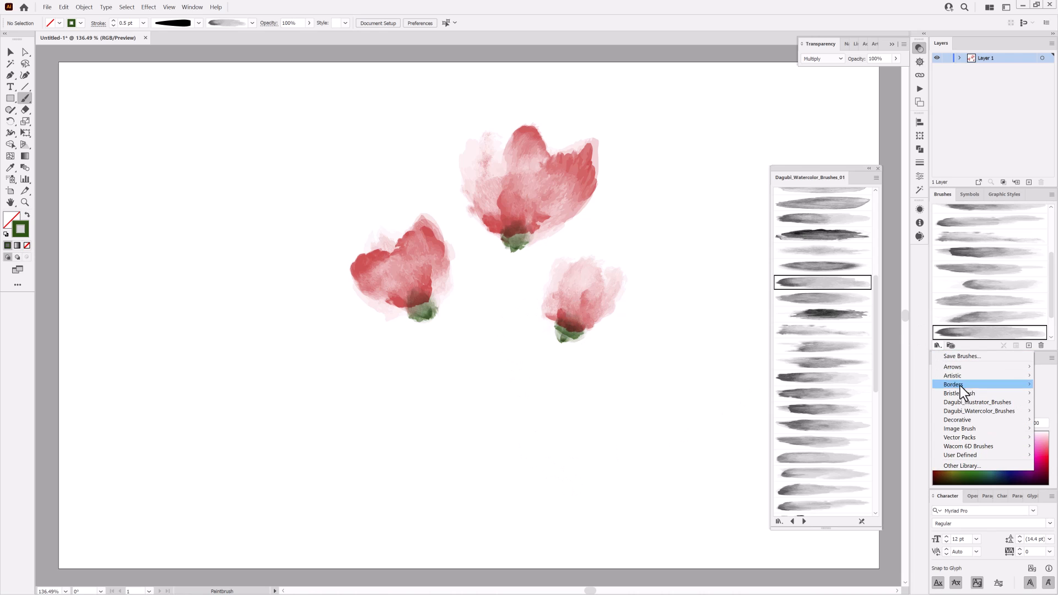
mouse_move(959, 402)
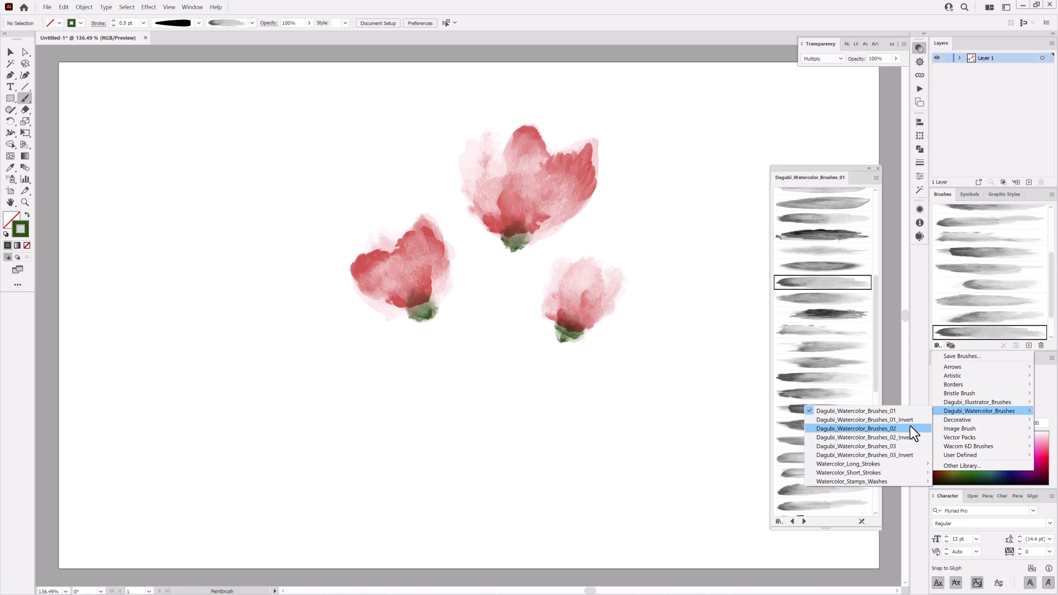
click(907, 429)
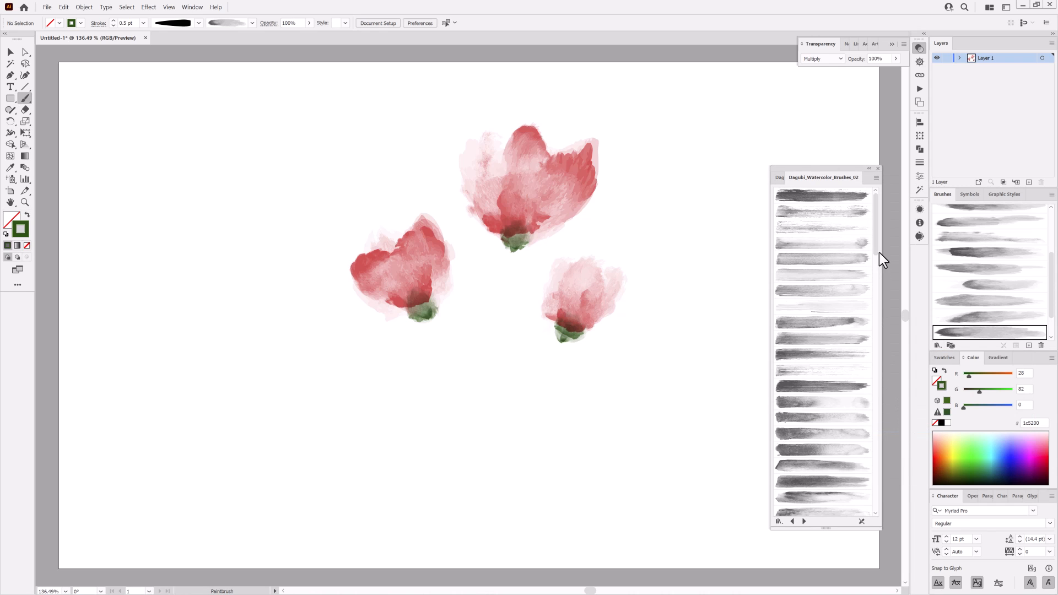
drag(876, 251, 875, 299)
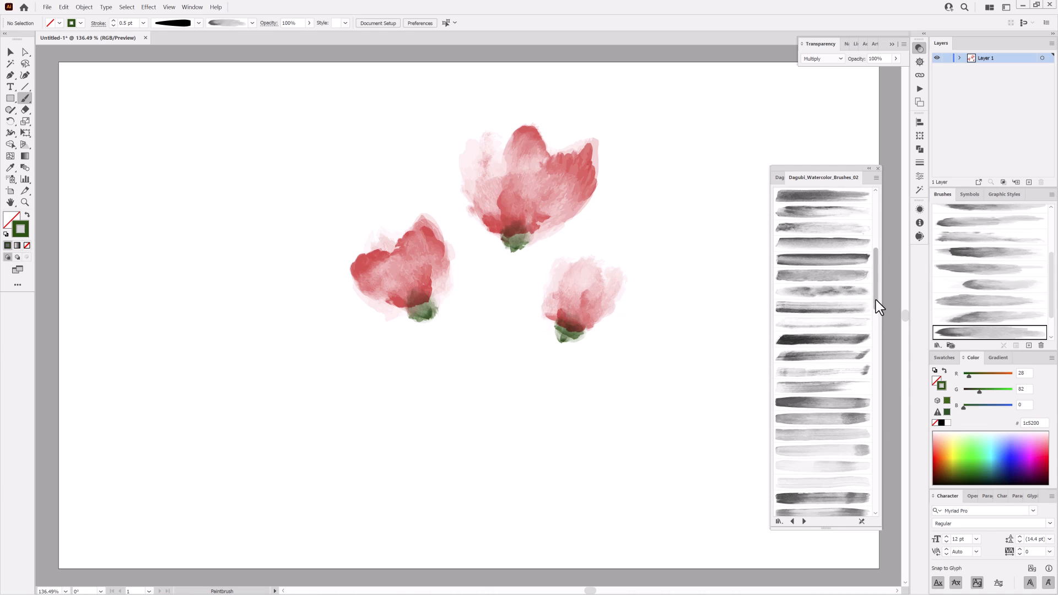
click(837, 261)
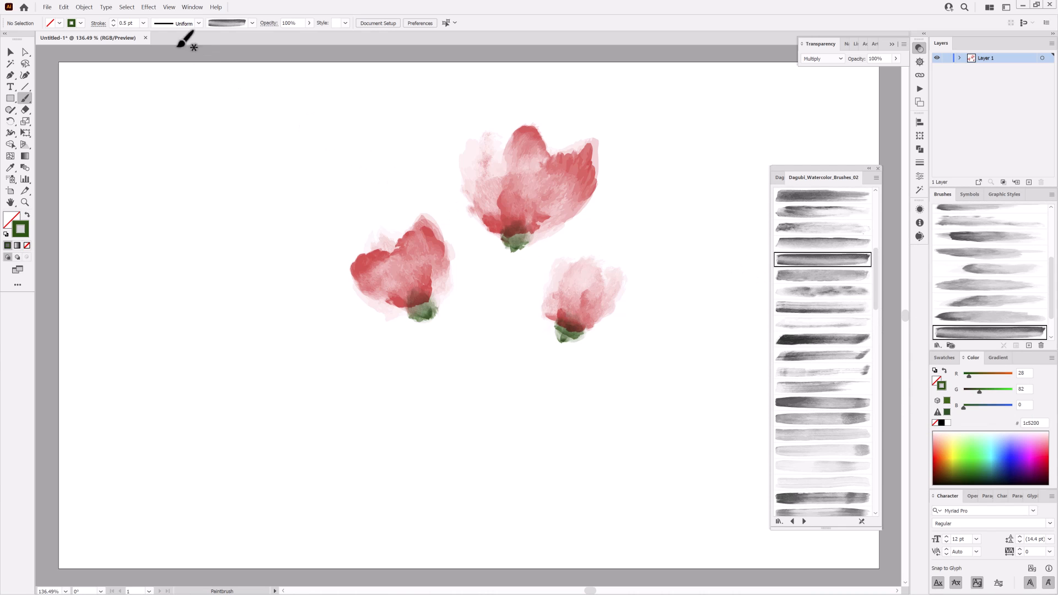
Apply a width profile with a narrow neck at one end and paint a long curved stem below the largest flower
click(199, 23)
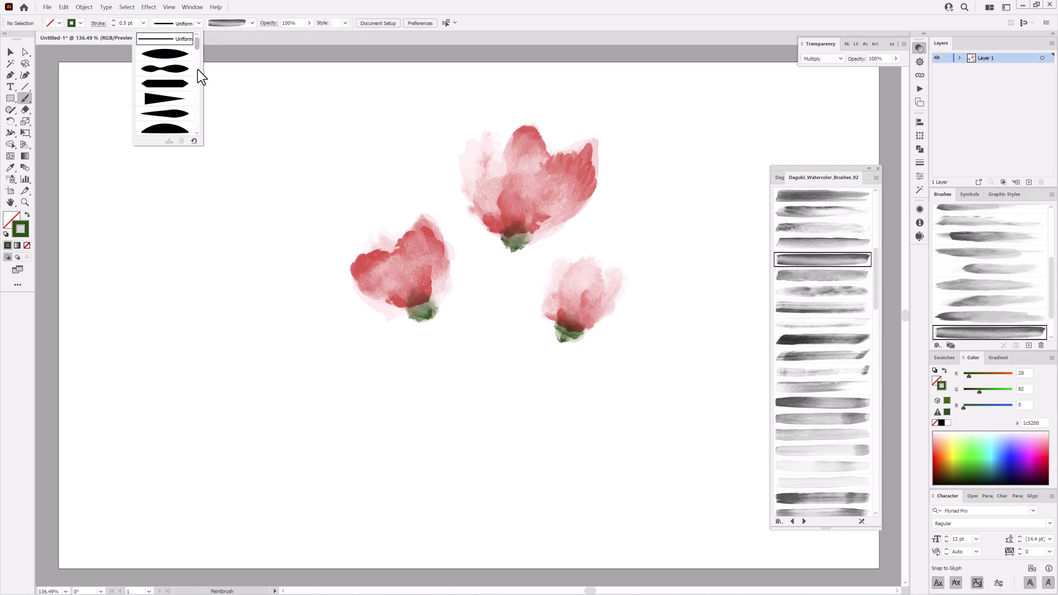
drag(197, 69, 197, 123)
scroll(198, 117, up, 3)
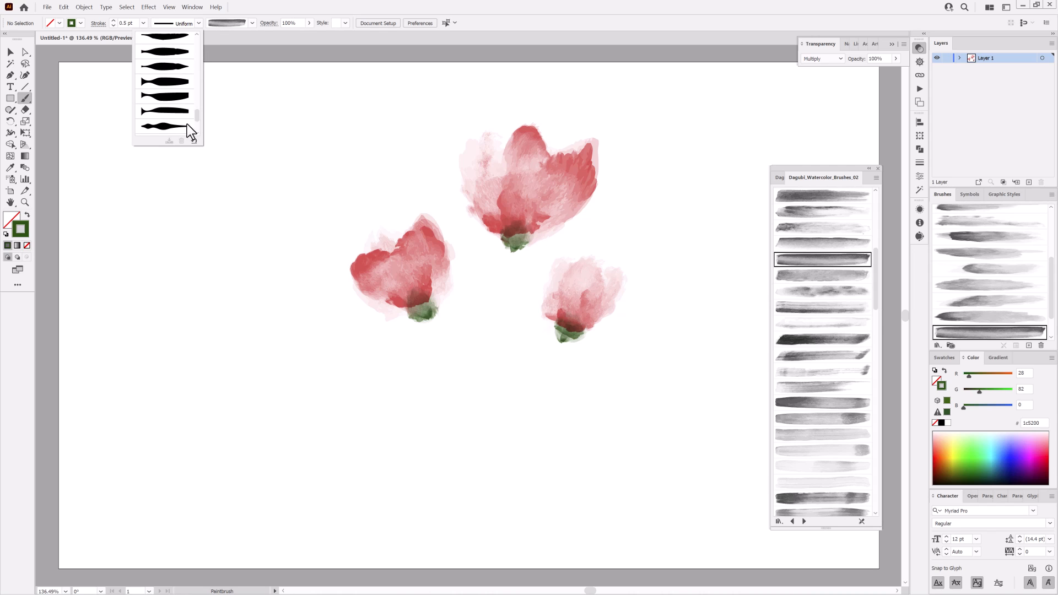
click(187, 124)
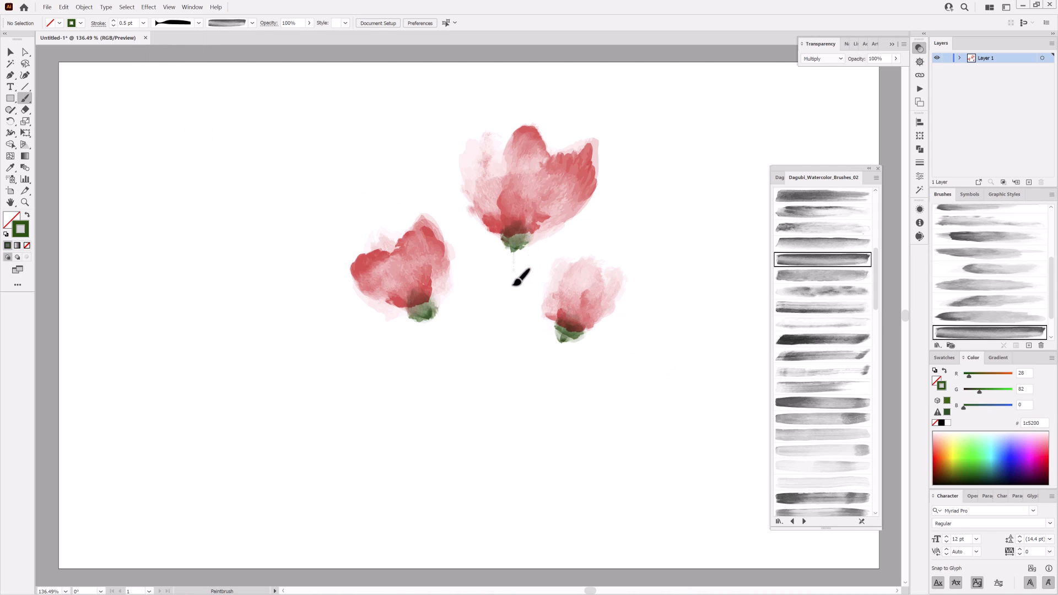
drag(476, 524, 477, 530)
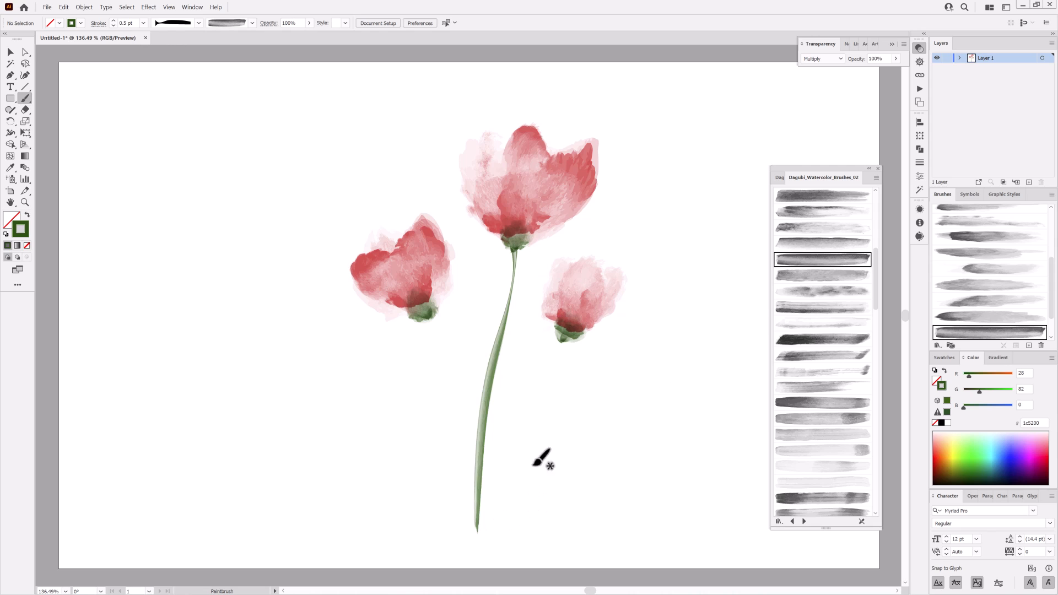
Adjust the largest flower's stem position slightly and reduce its stroke weight to 0.3 pt
drag(487, 404, 489, 404)
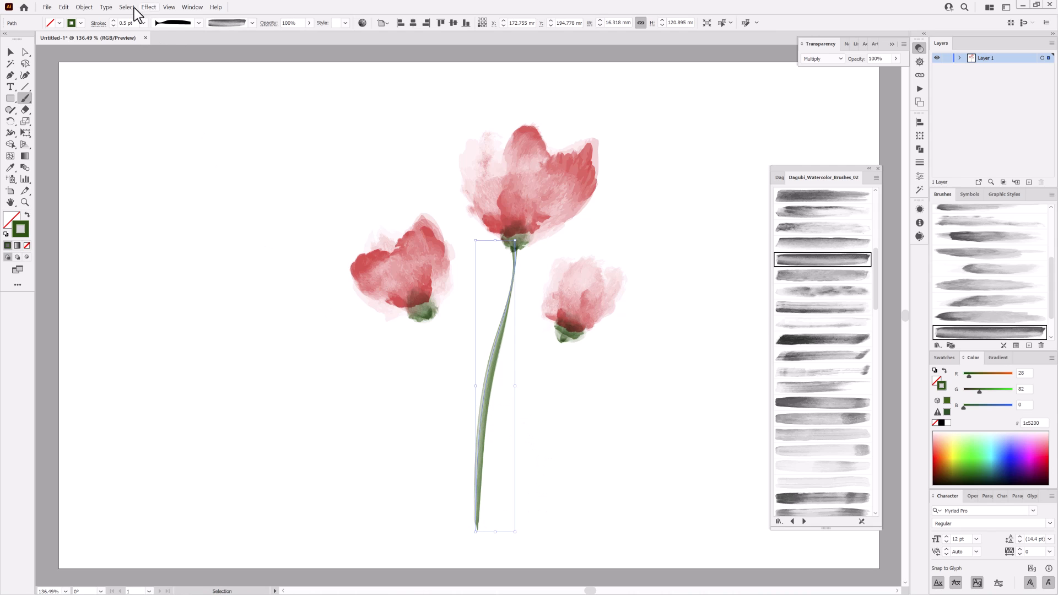
click(113, 25)
click(114, 26)
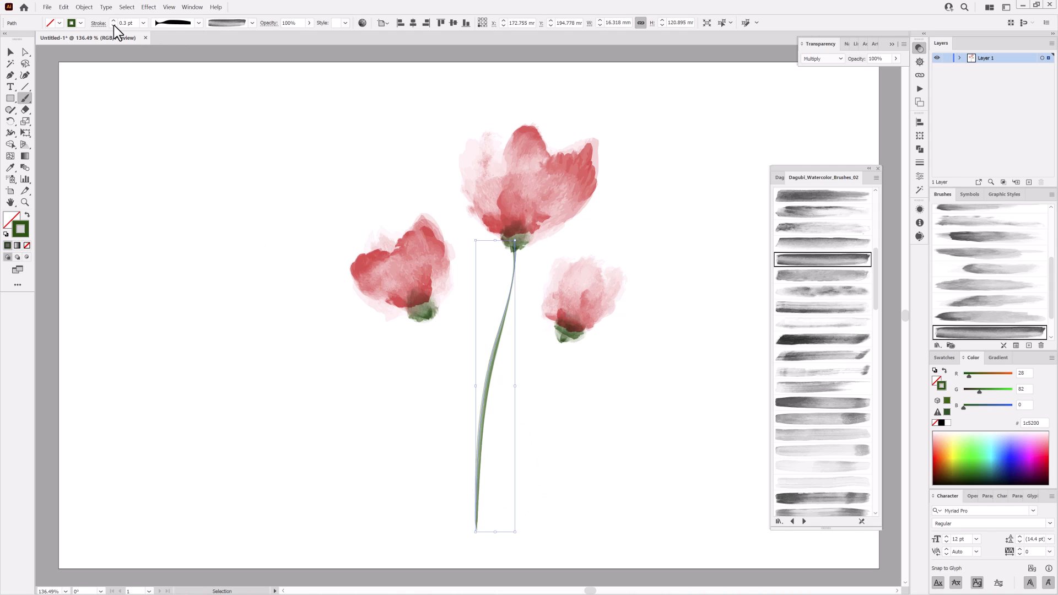
ctrl+click(119, 192)
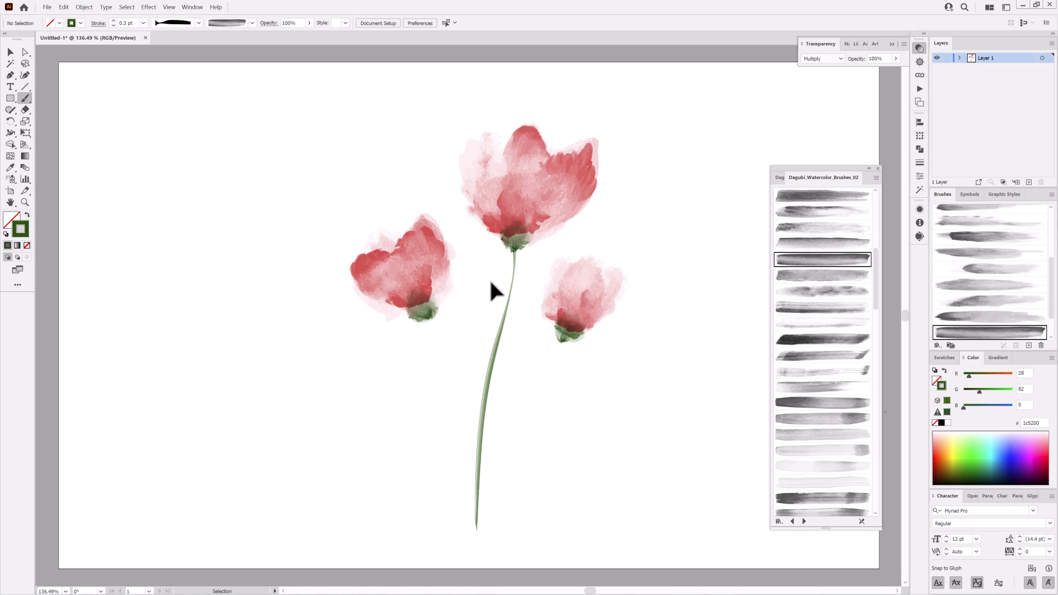
Paint a 0.26 pt stem for the smallest flower, nudged left, and a 0.31 pt stem for the left flower, using two other brushes
scroll(837, 315, down, 3)
click(835, 316)
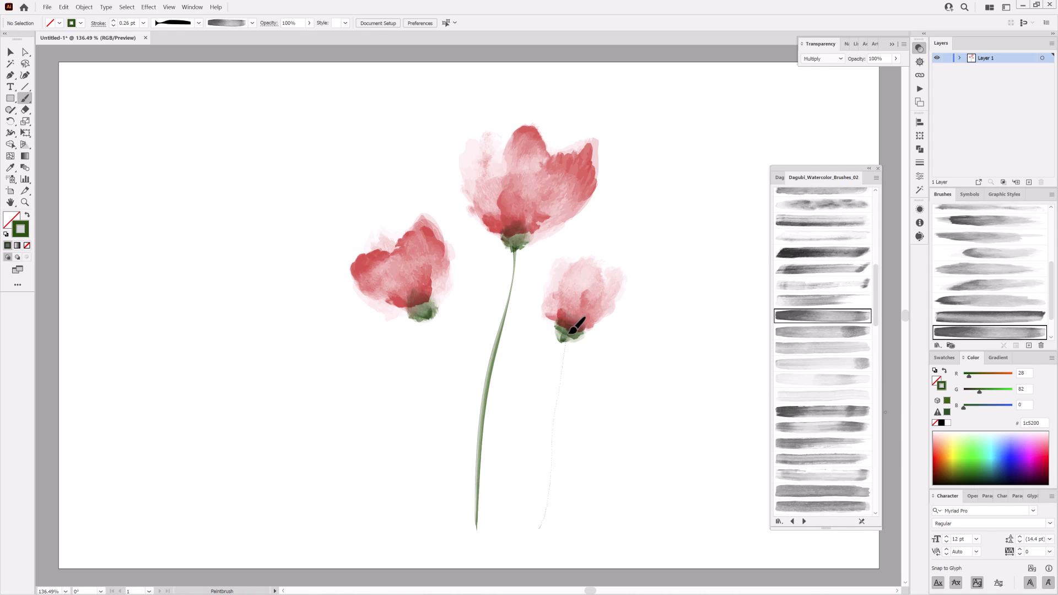
drag(571, 332, 571, 332)
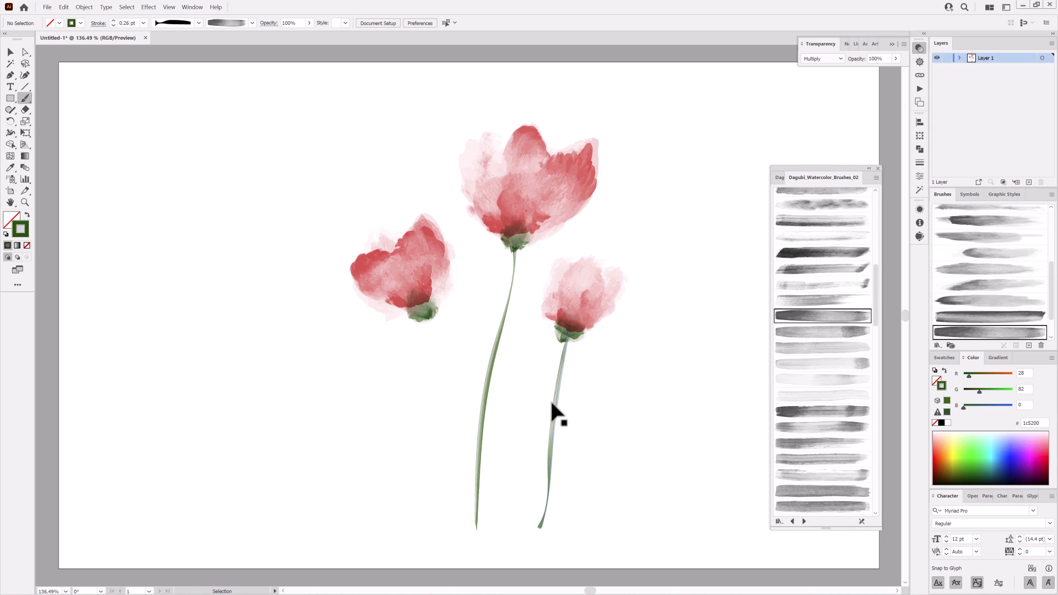
drag(552, 403, 547, 403)
ctrl+click(667, 439)
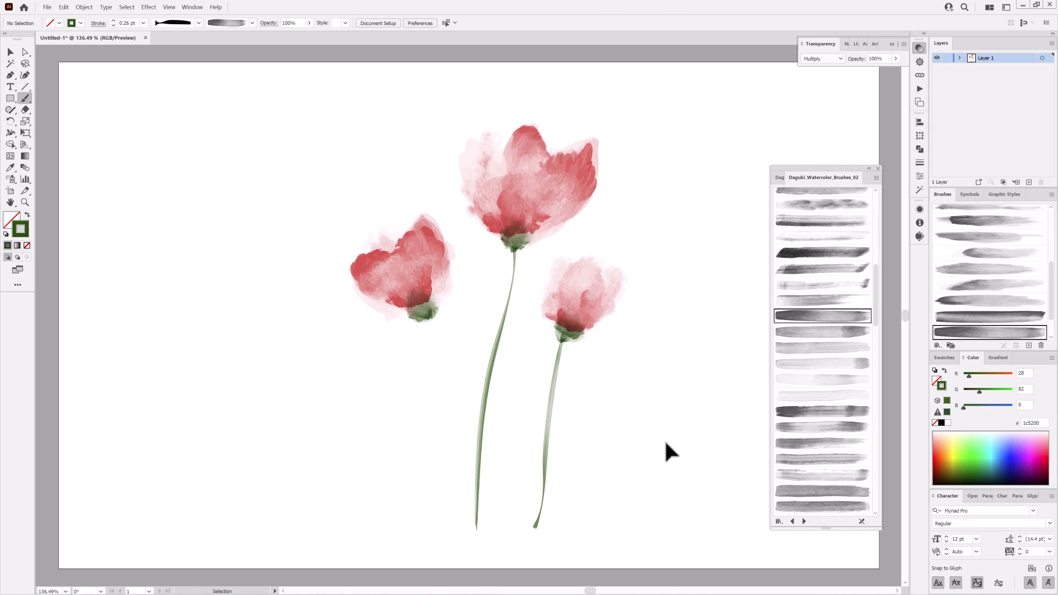
click(826, 417)
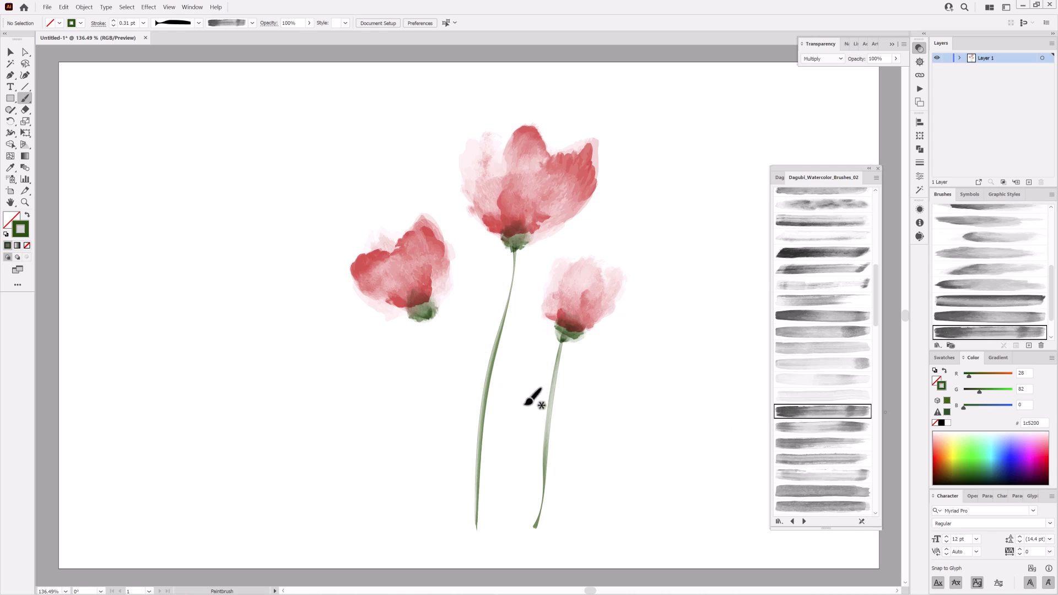
mouse_move(426, 321)
mouse_down()
mouse_move(450, 431)
mouse_move(445, 519)
mouse_up()
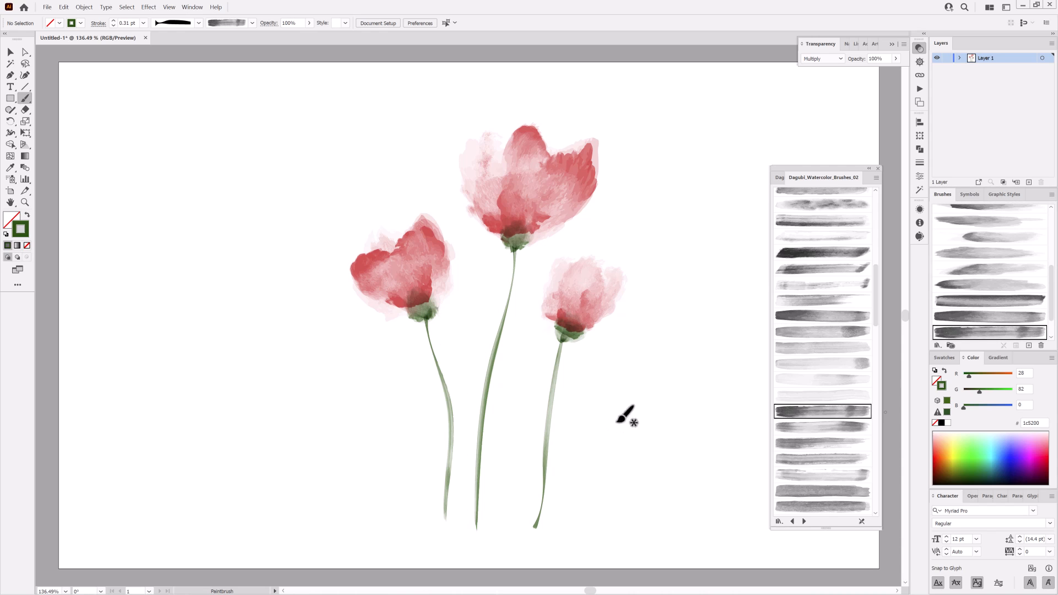
Select all three flowers with their stems, rotate them slightly counterclockwise, and move them about 18 mm to the left
ctrl+drag(231, 100, 638, 221)
mouse_move(675, 531)
ctrl+mouse_down()
mouse_move(633, 534)
mouse_move(645, 531)
ctrl+mouse_up()
key(ctrl+z)
mouse_move(579, 302)
mouse_down()
mouse_move(551, 296)
mouse_move(539, 307)
mouse_up()
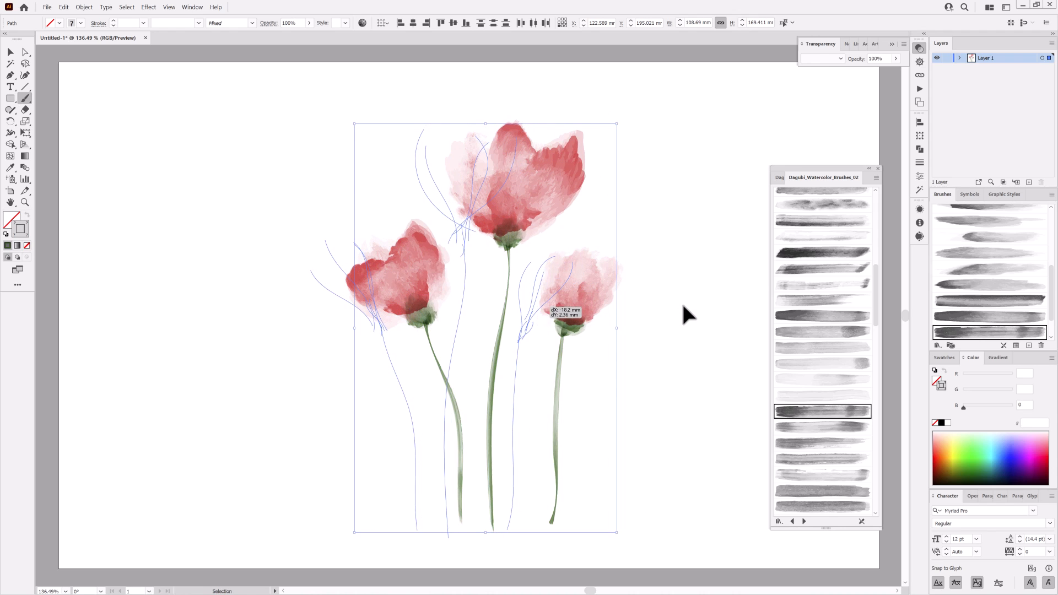
click(691, 313)
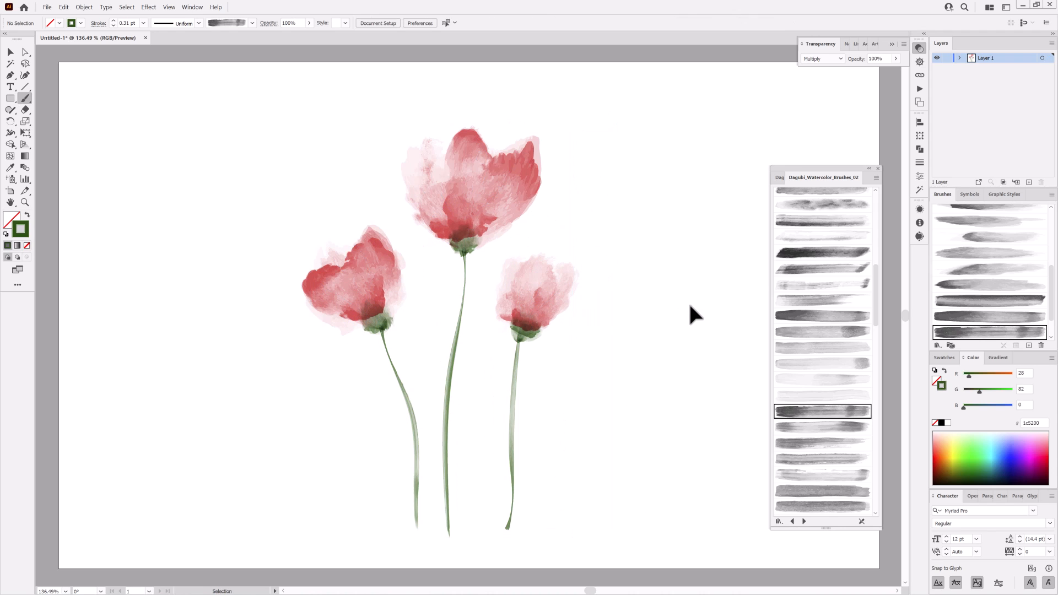
Choose a brush from Dagubi_Watercolor_Brushes_01, set a 1 pt light orange stroke (ffcc6d), and paint washes over the largest flower's petals
click(779, 177)
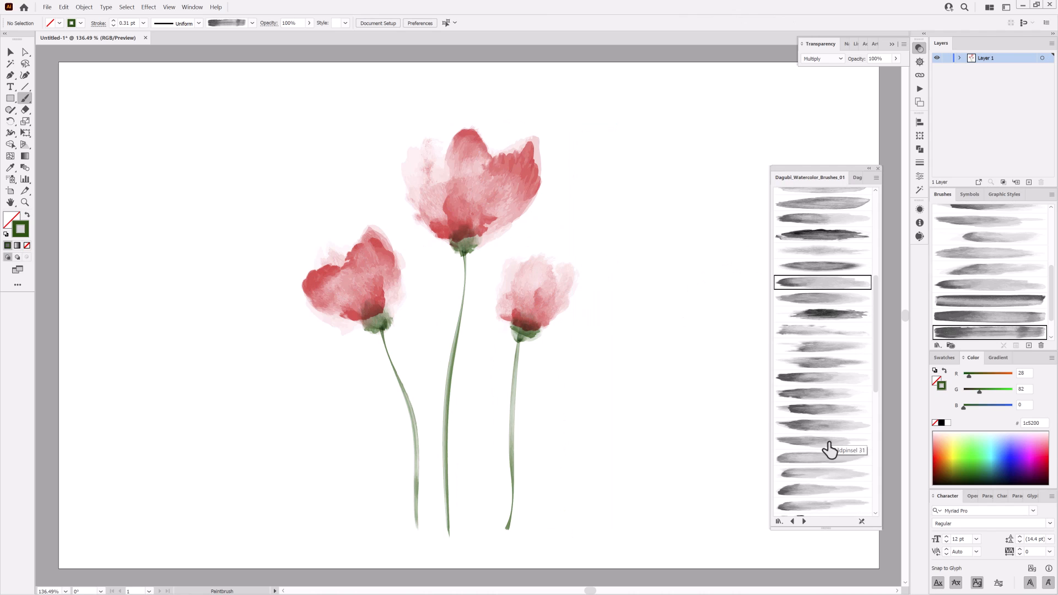
click(828, 442)
click(947, 444)
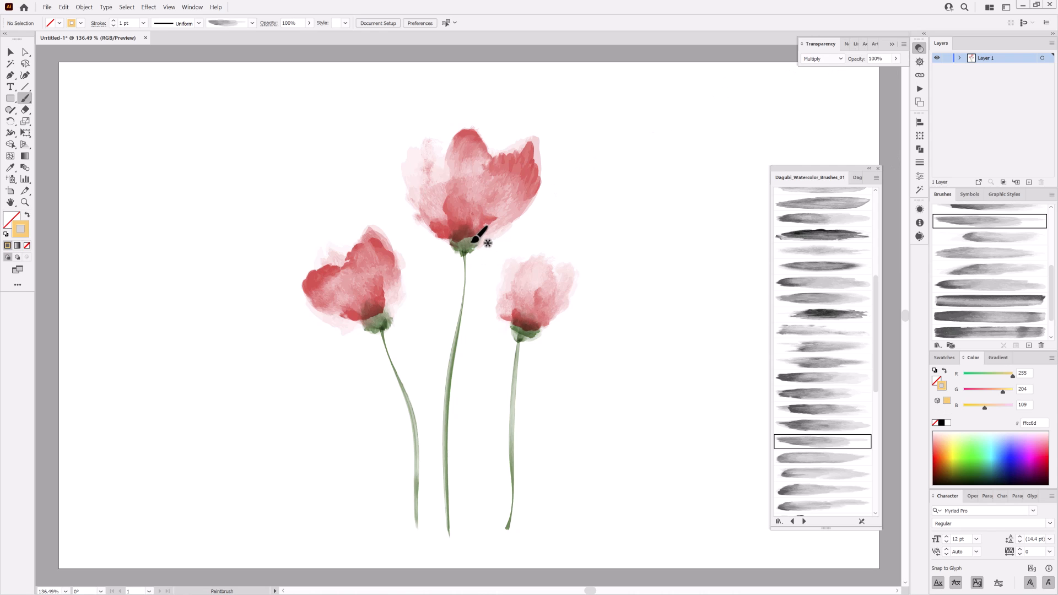
drag(472, 241, 534, 141)
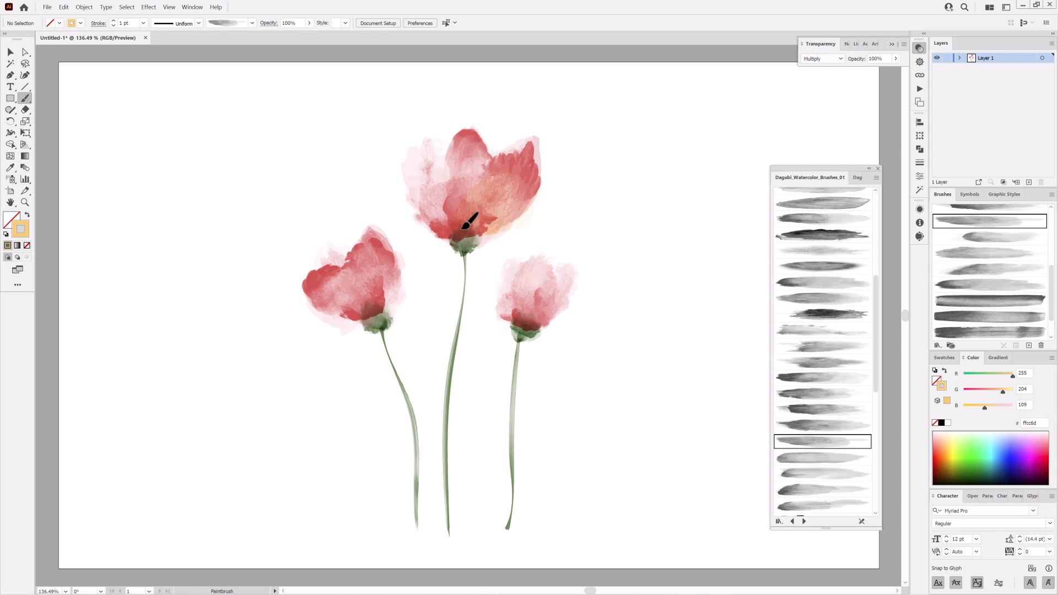
drag(444, 151, 446, 148)
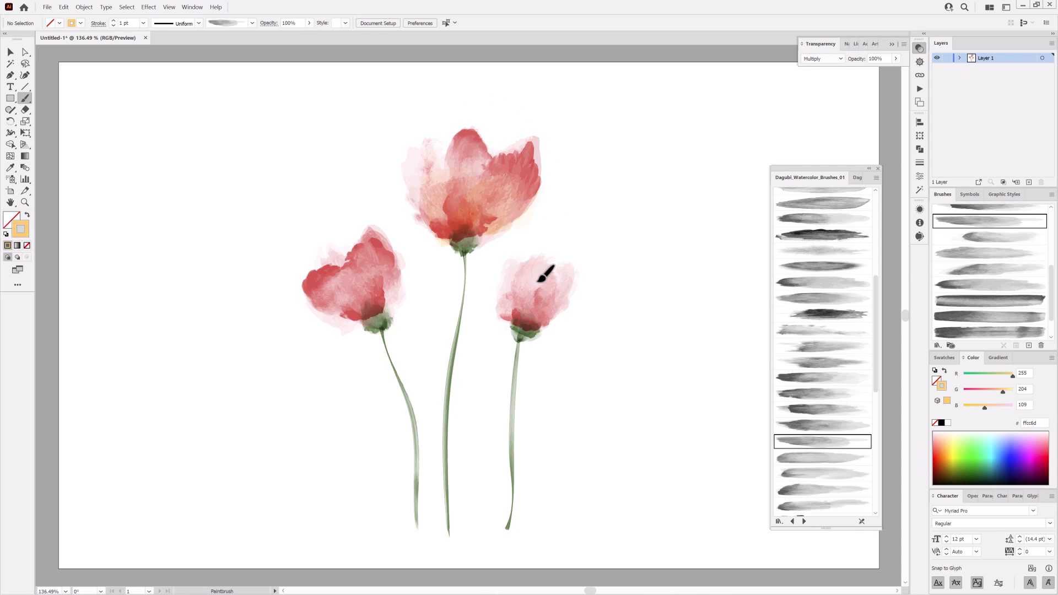
Paint the light orange wash over the smallest and left flowers, recoloring the left flower's last stroke to yellow (ffff6d)
drag(388, 324, 375, 293)
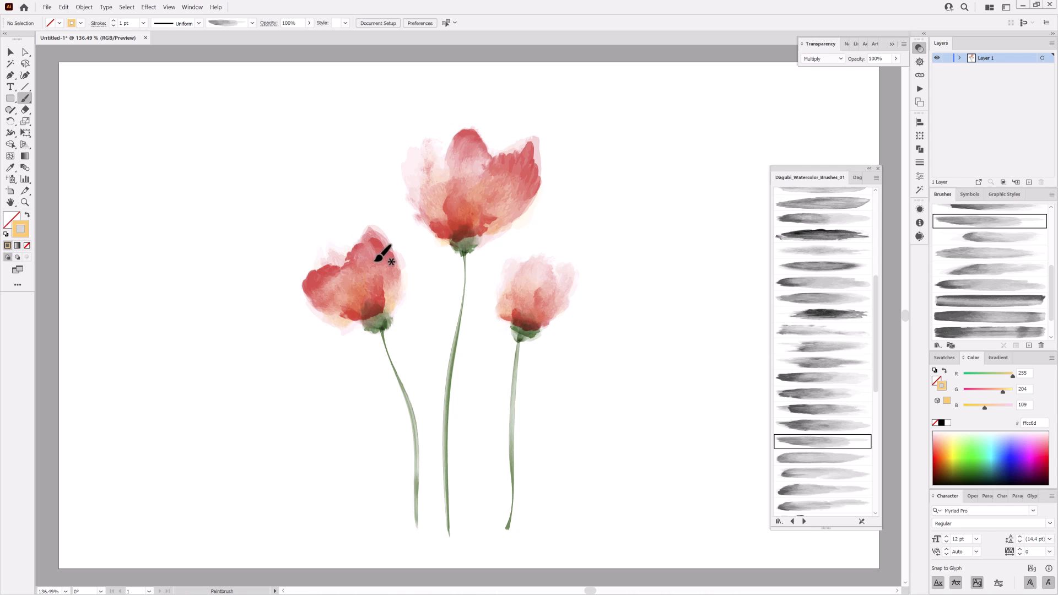
drag(356, 290, 363, 290)
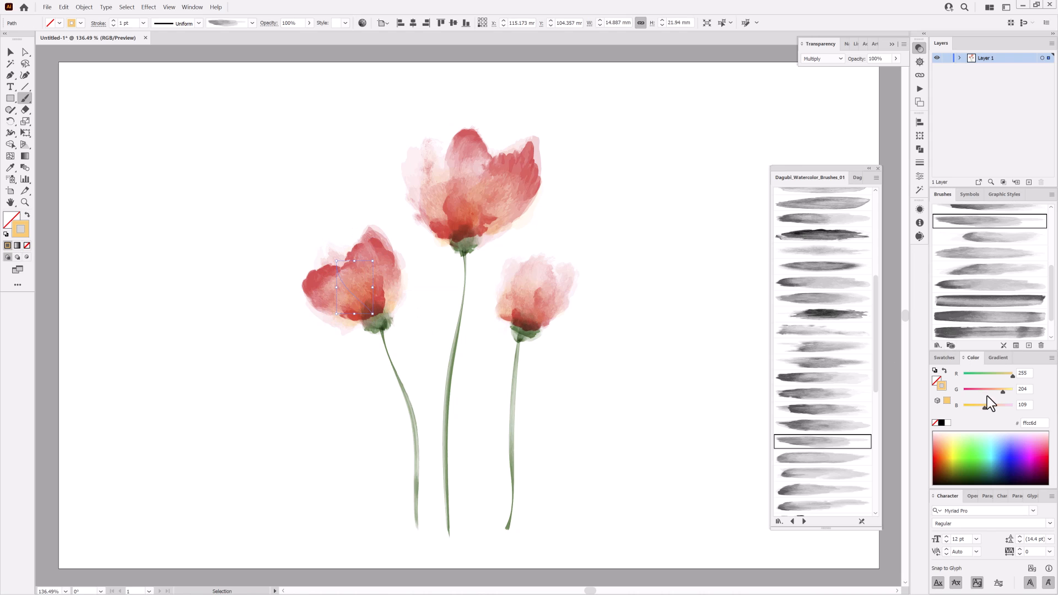
ctrl+click(723, 313)
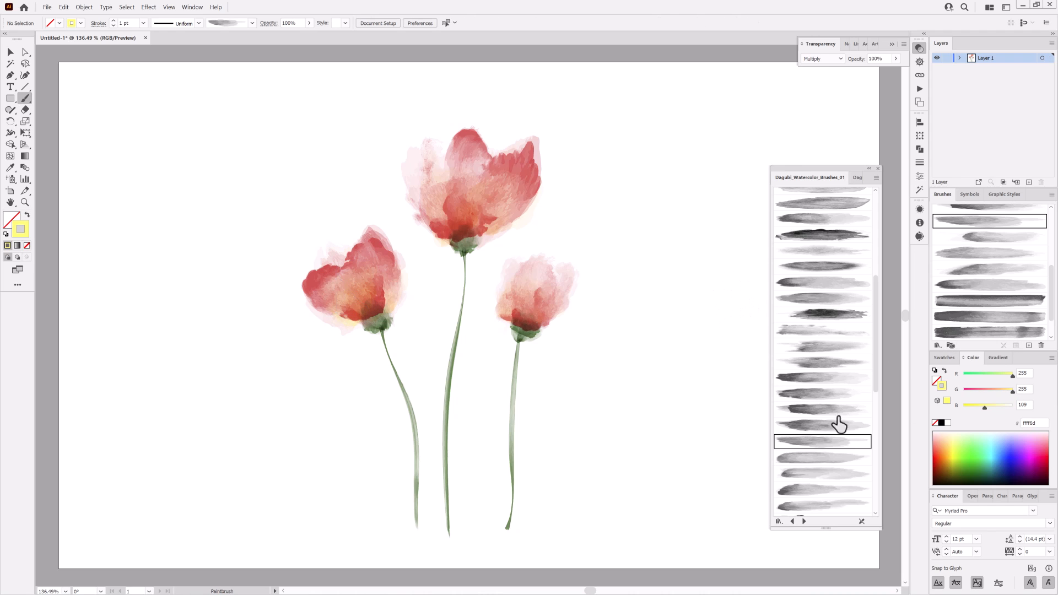
Choose another watercolor brush, set the stroke to pale peach (ffc0a9), and paint a curved wash outward from the smallest flower's base
scroll(838, 425, down, 5)
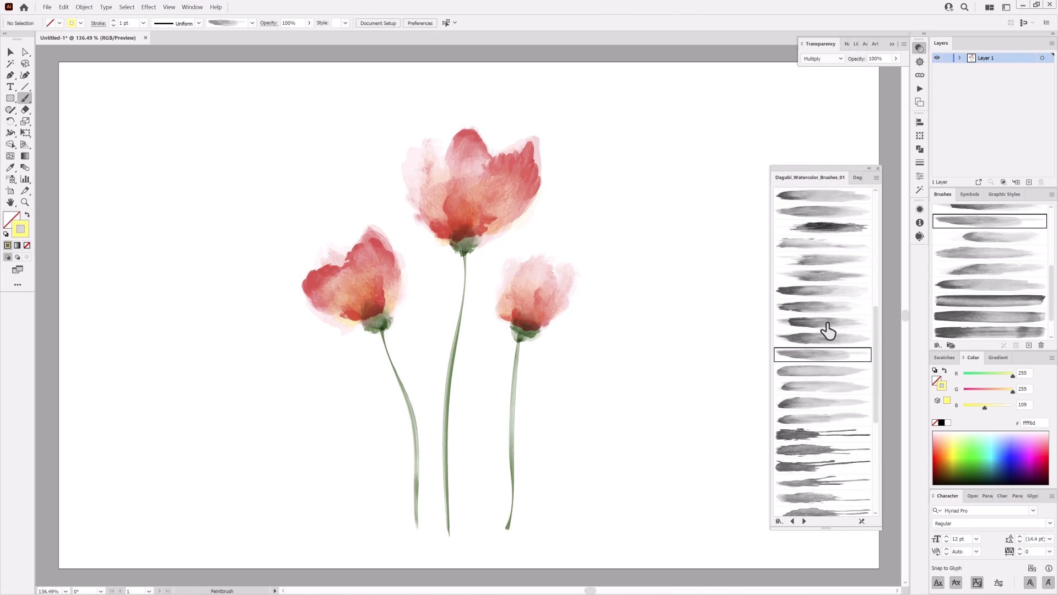
click(827, 275)
mouse_move(1009, 392)
mouse_down()
mouse_move(996, 405)
mouse_move(1002, 392)
mouse_up()
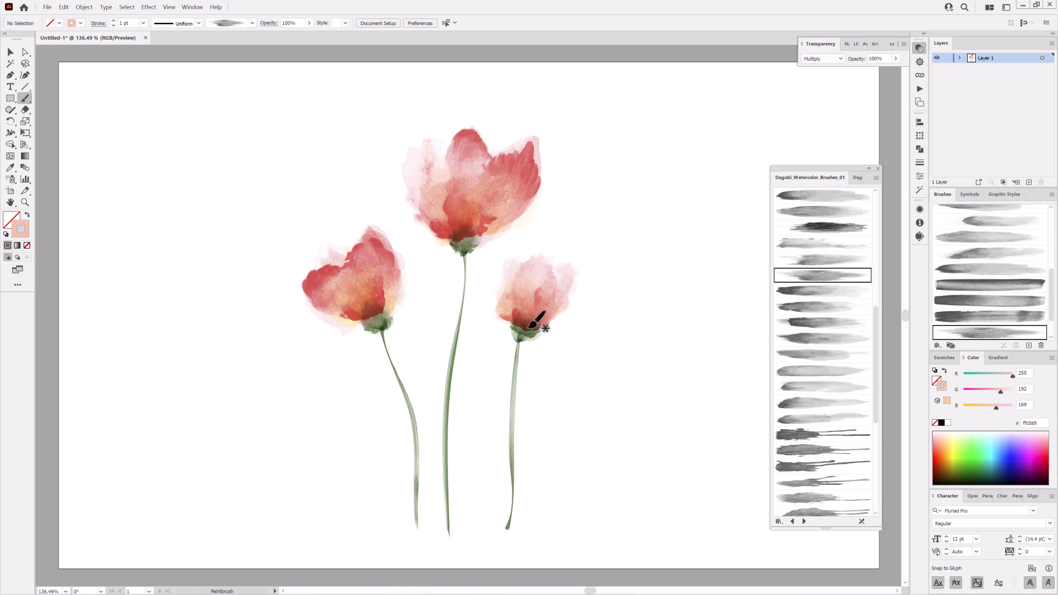
drag(589, 265, 615, 208)
ctrl+click(602, 282)
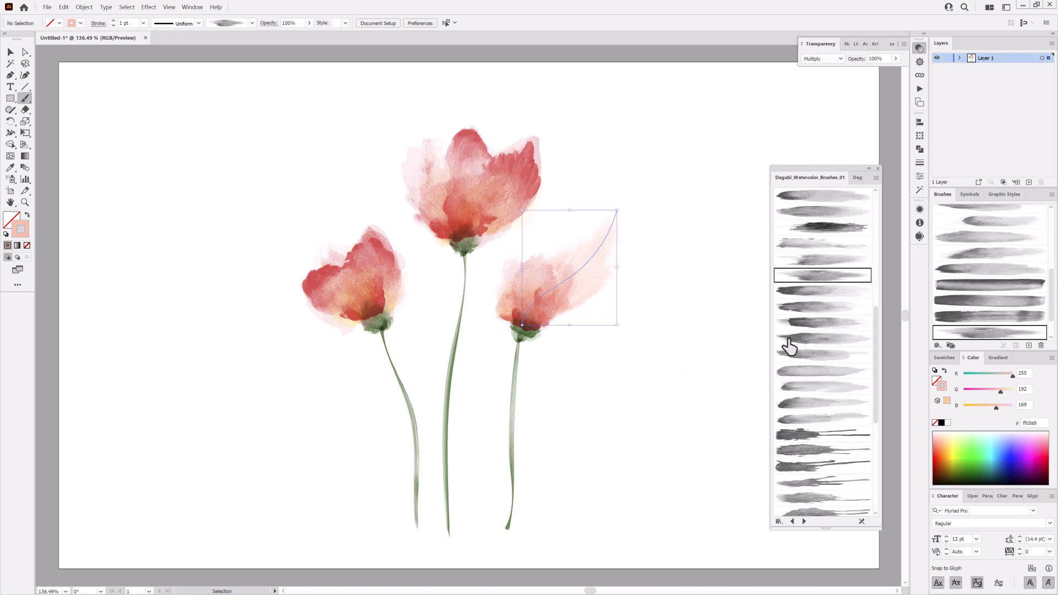
Switch the smallest flower's peach wash to brush number 25, shift it about 11 mm left, and set its weight to 1.6 pt
click(815, 259)
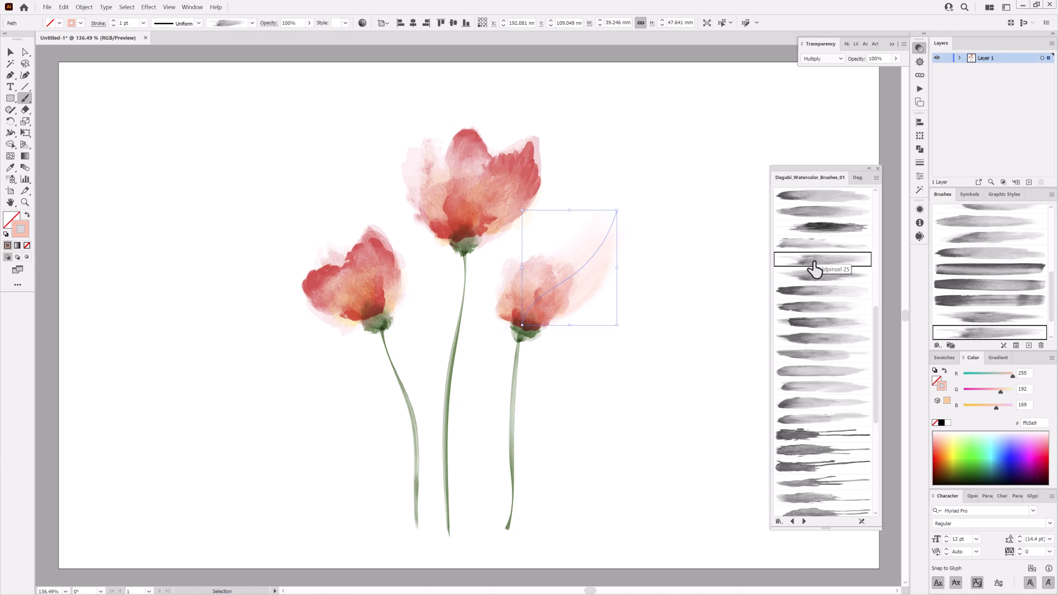
click(115, 21)
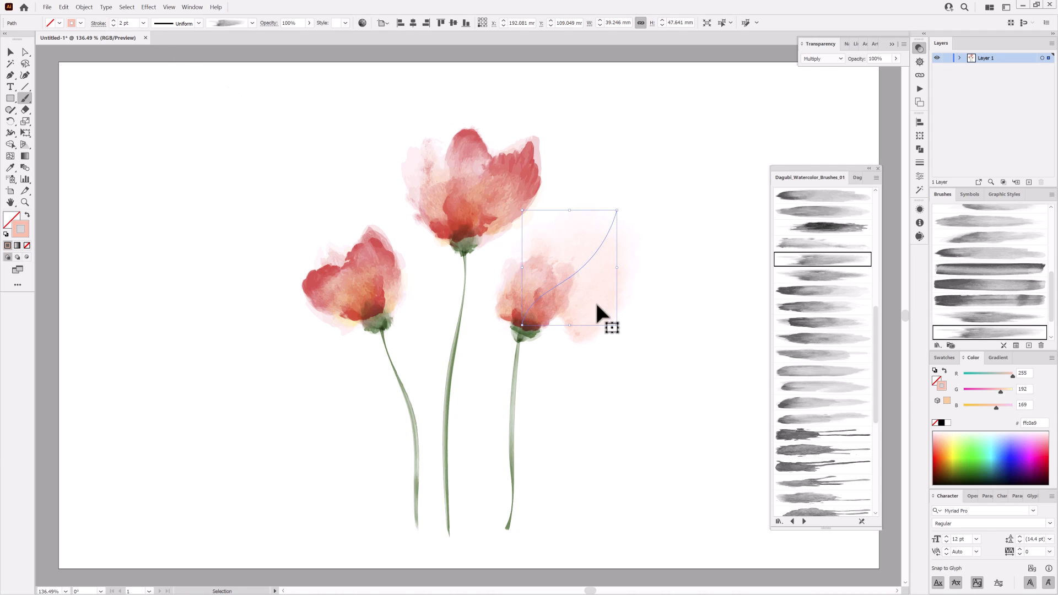
mouse_move(600, 309)
mouse_down()
mouse_move(567, 314)
mouse_move(570, 299)
mouse_up()
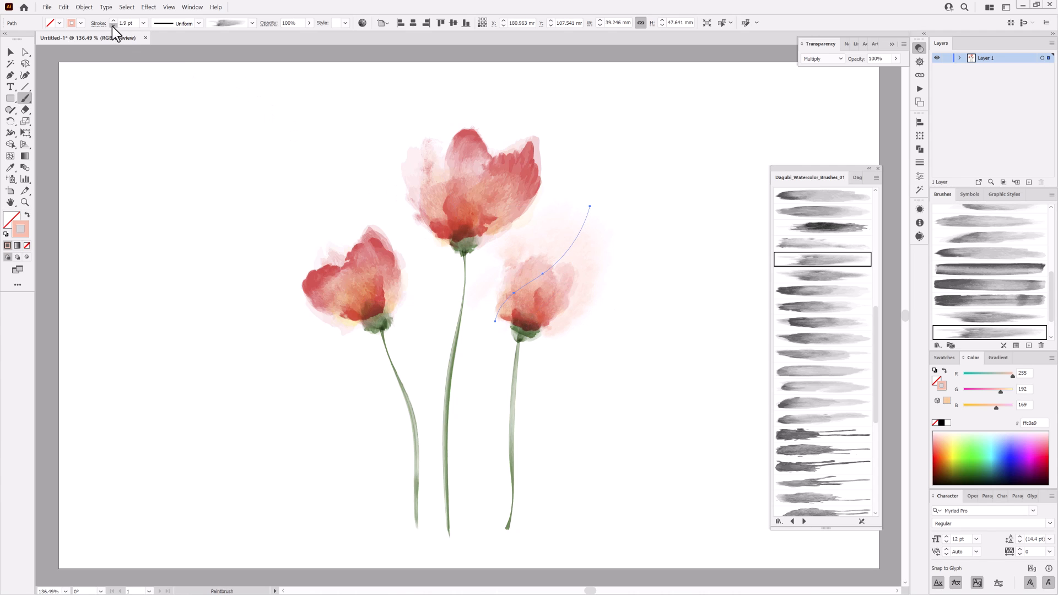
ctrl+click(117, 141)
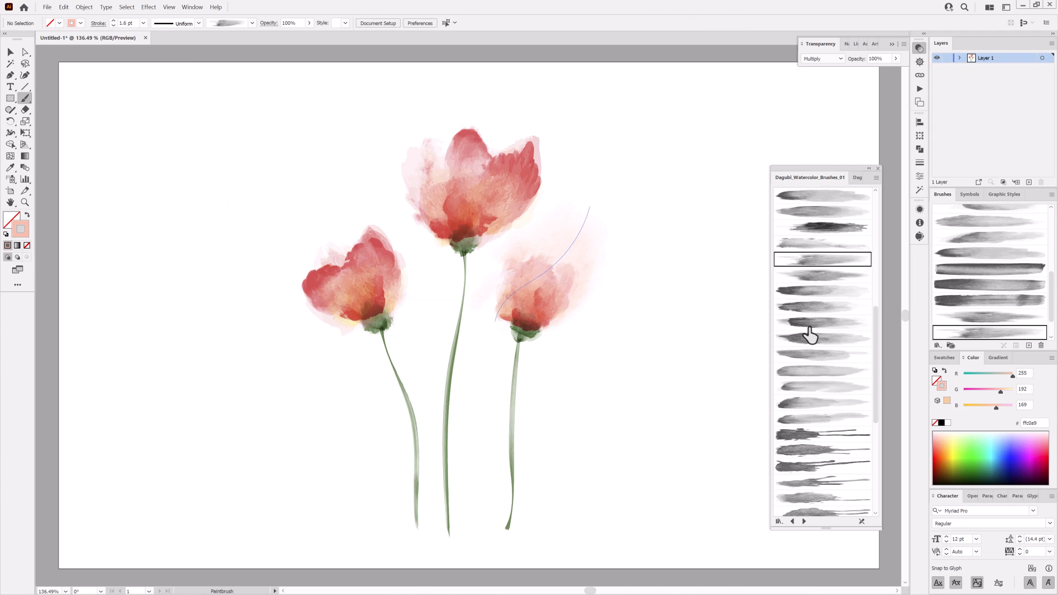
Choose a streaky brush higher in the library and paint a peach wash beside the largest flower's left petals, adjusting its position slightly
scroll(812, 331, up, 3)
scroll(813, 324, up, 3)
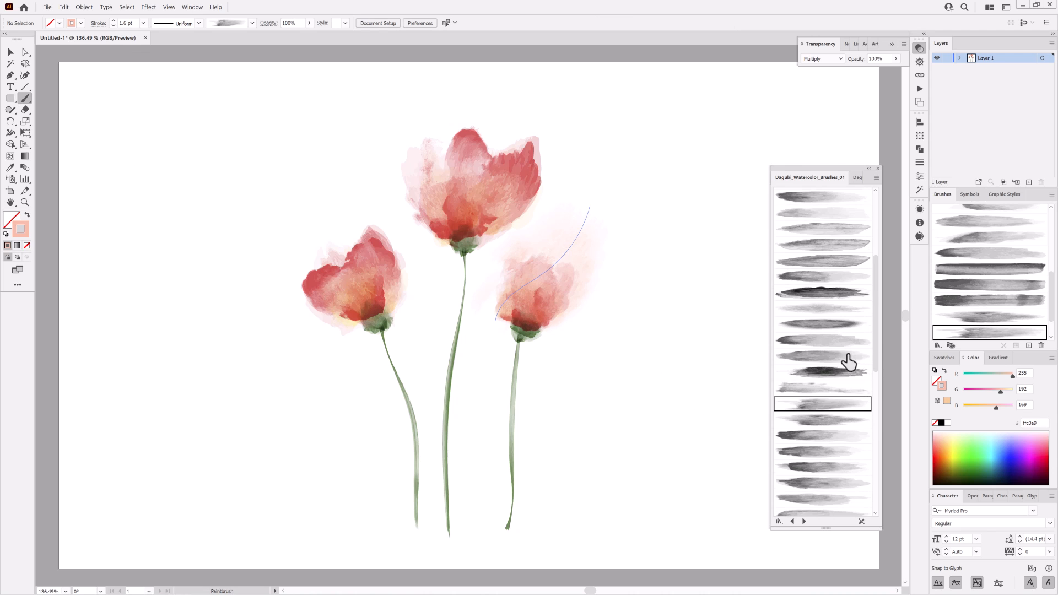
scroll(848, 362, up, 3)
click(828, 240)
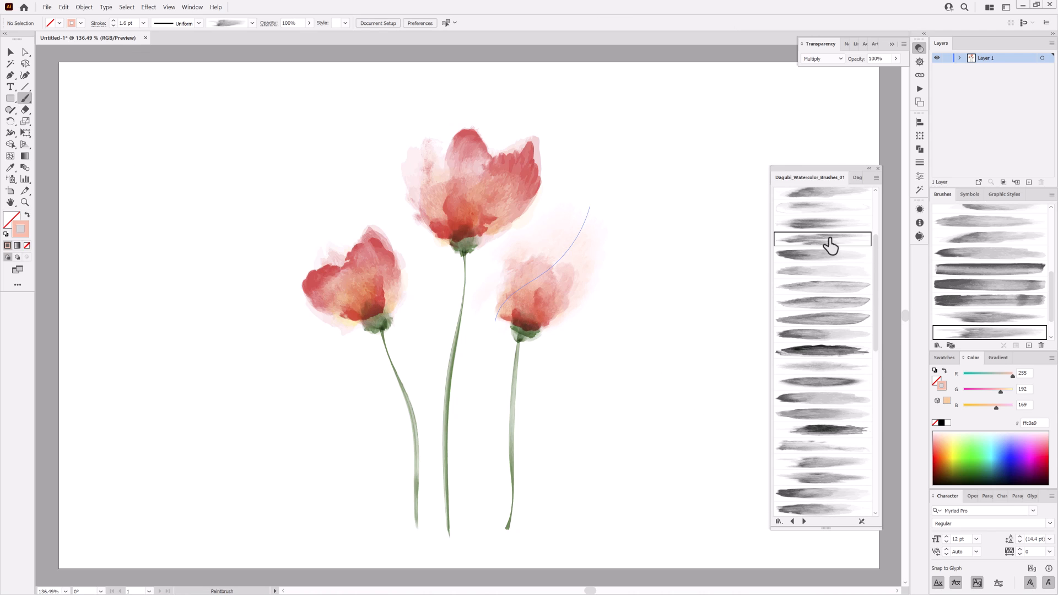
drag(405, 97, 472, 252)
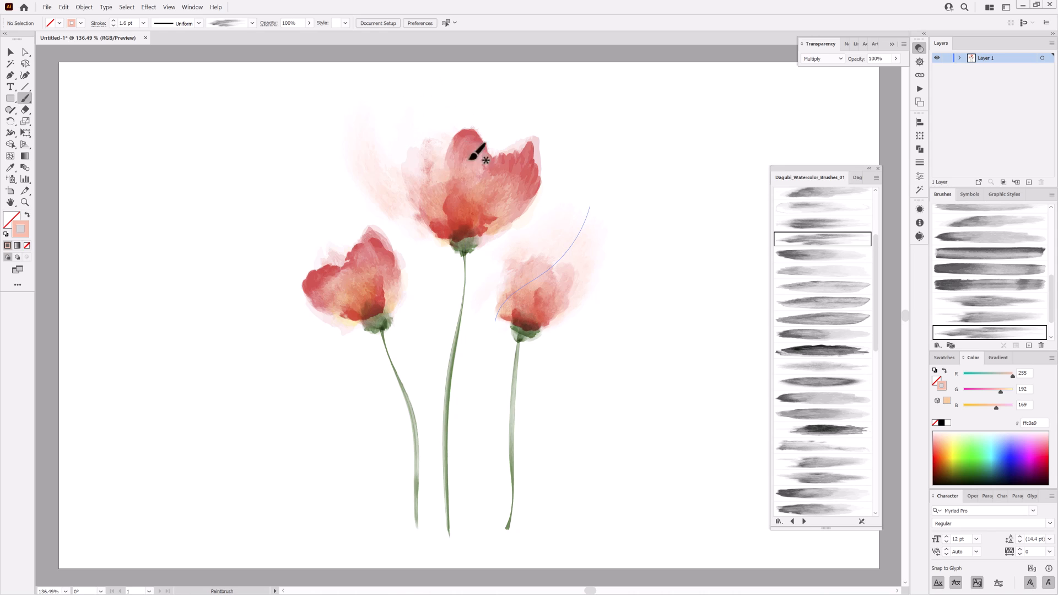
ctrl+click(394, 187)
ctrl+click(217, 223)
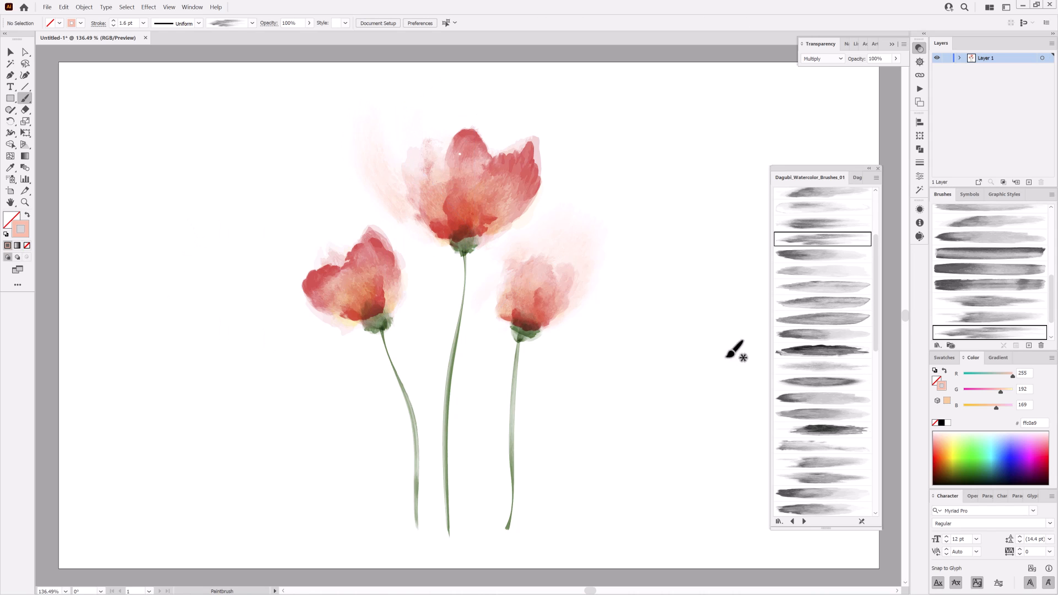
Paint a peach wash at the left flower with the neighboring brush and shift it toward the flower's lower edge
click(826, 223)
drag(377, 346, 379, 348)
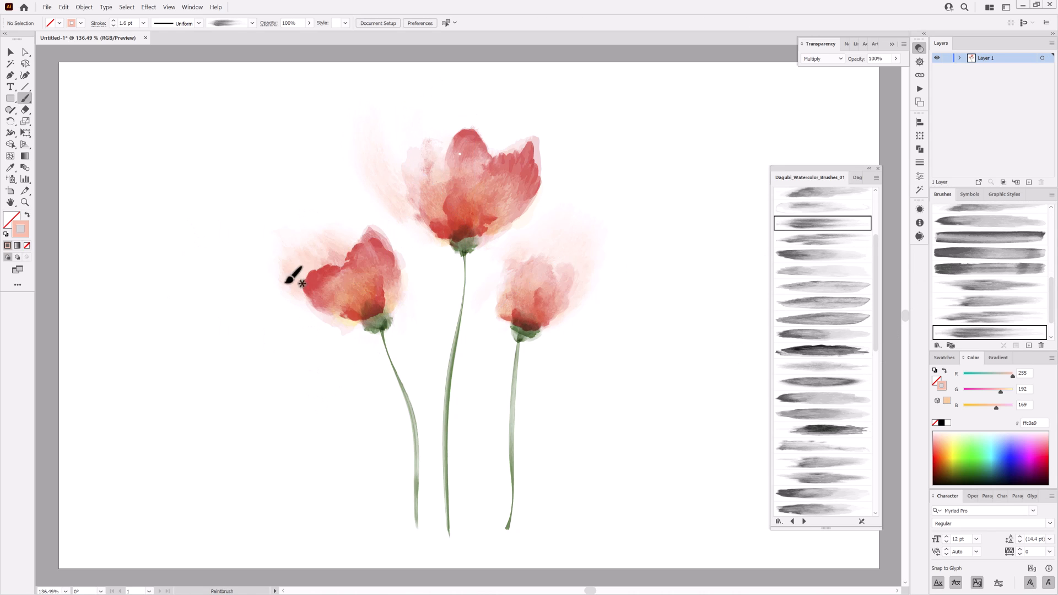
drag(289, 265, 322, 304)
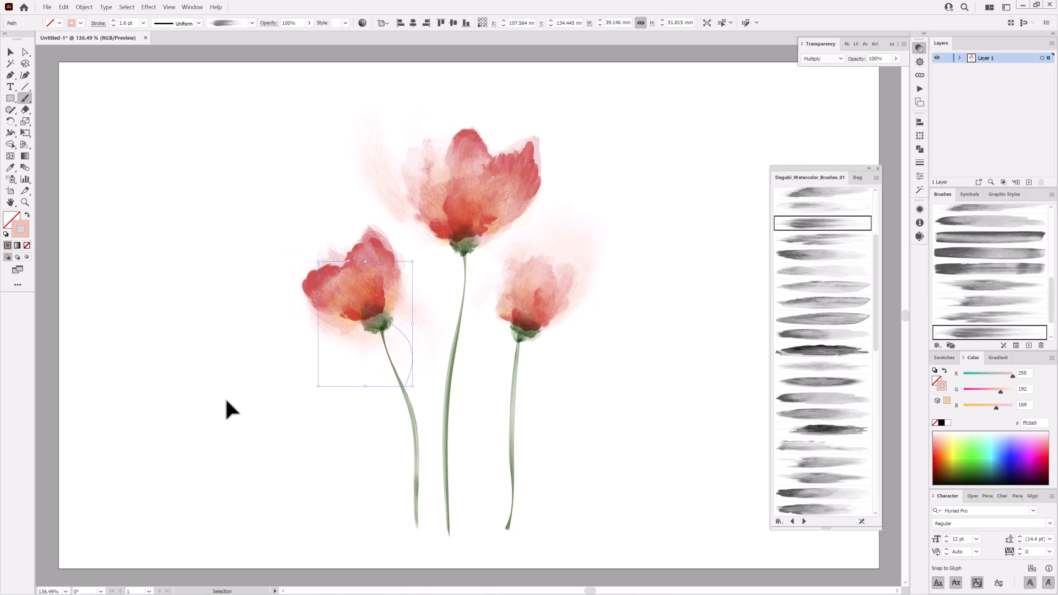
ctrl+click(63, 351)
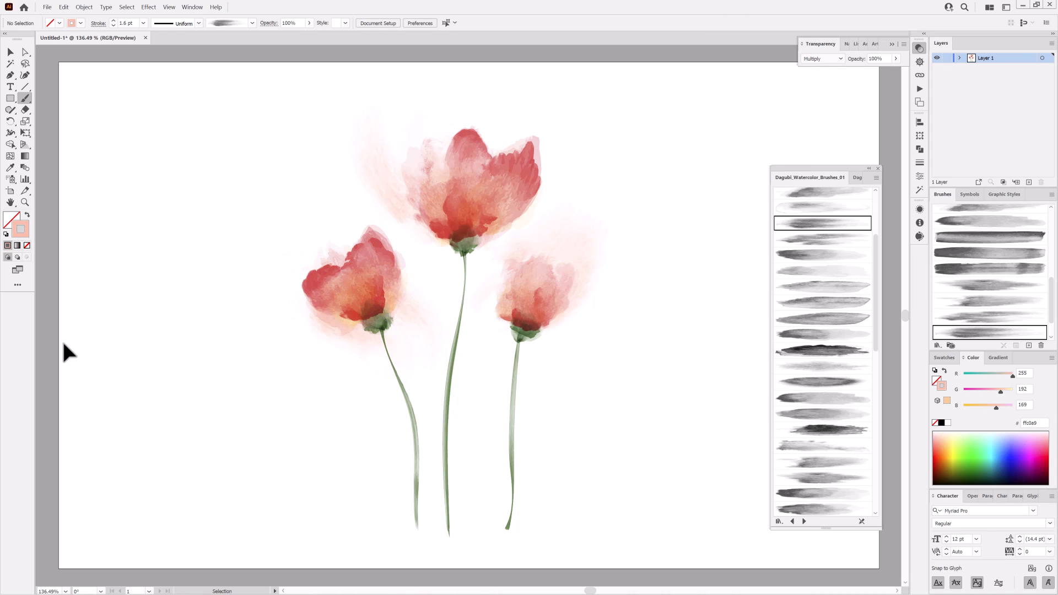
Choose a fainter brush, set the stroke to pale green (cccea1), and paint a wash between the middle and right stems
click(821, 208)
click(965, 447)
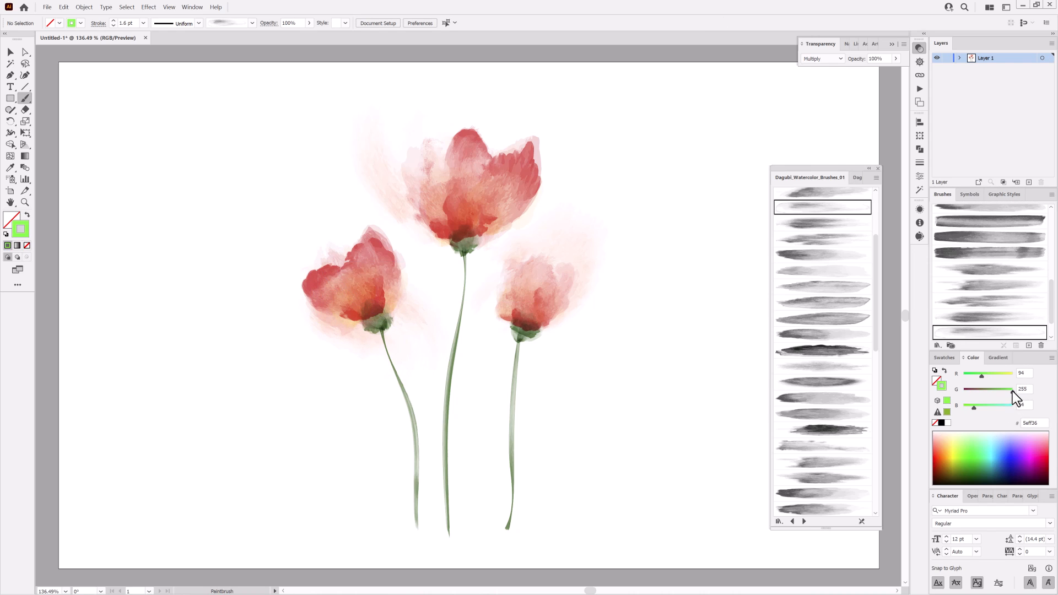
drag(1012, 391, 1003, 392)
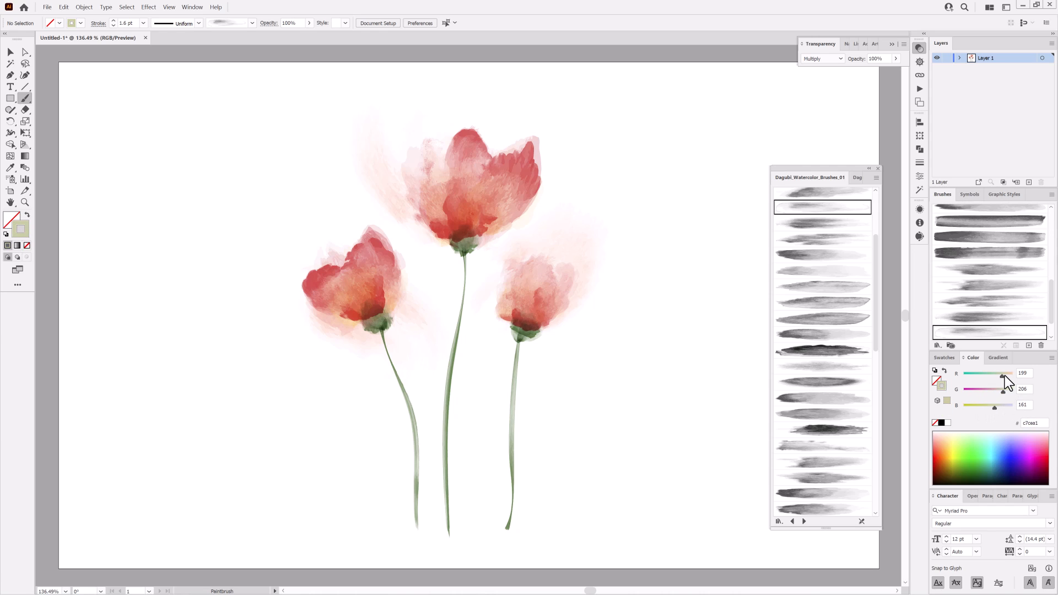
drag(1004, 375, 1004, 375)
drag(445, 338, 485, 522)
ctrl+click(662, 464)
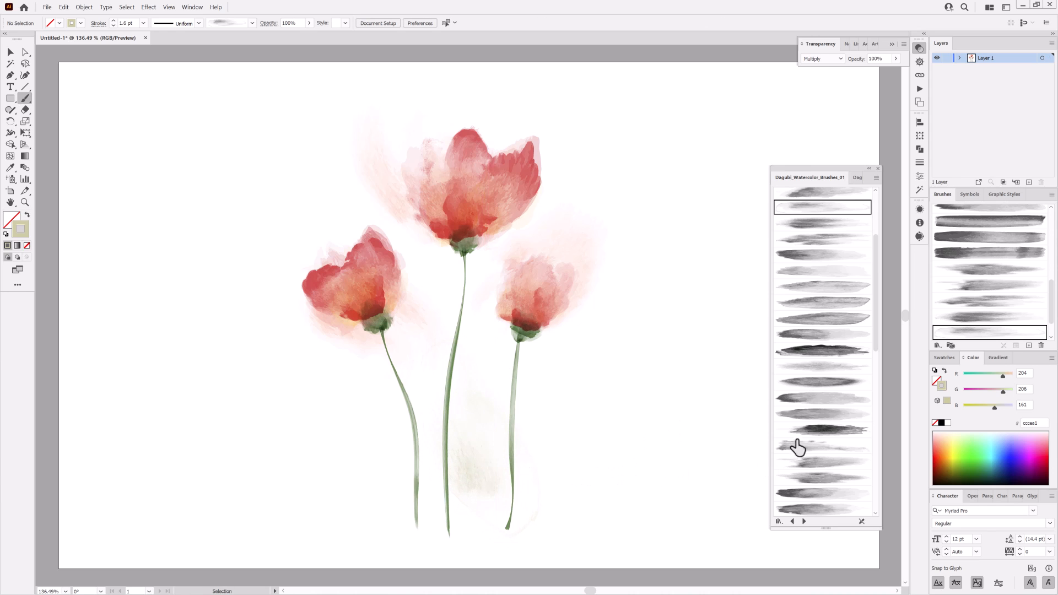
Choose a denser watercolor brush and paint a second pale green wash behind the lower parts of the left and middle stems
scroll(835, 351, up, 2)
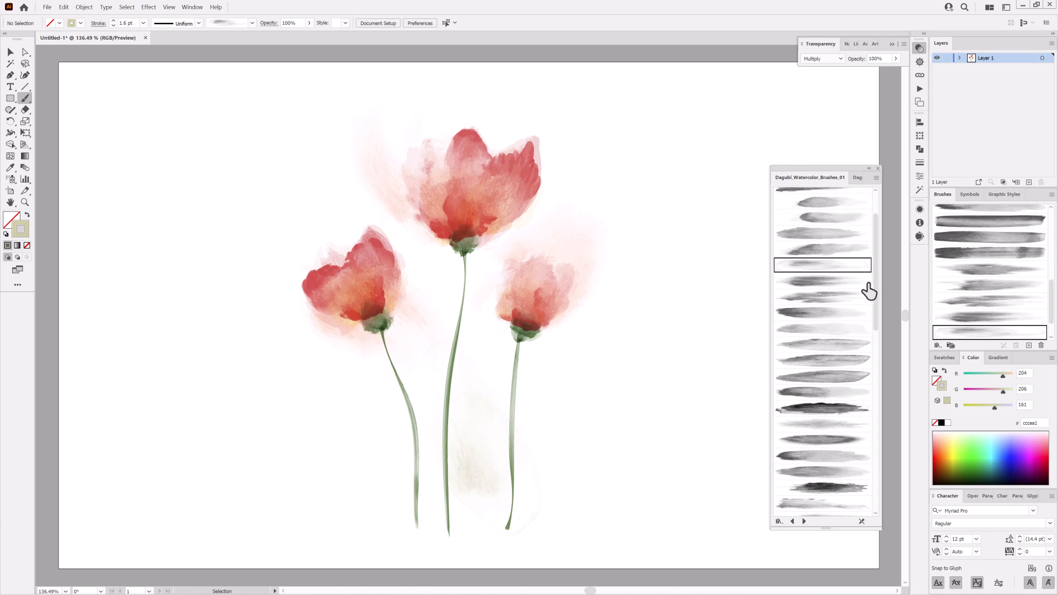
click(841, 282)
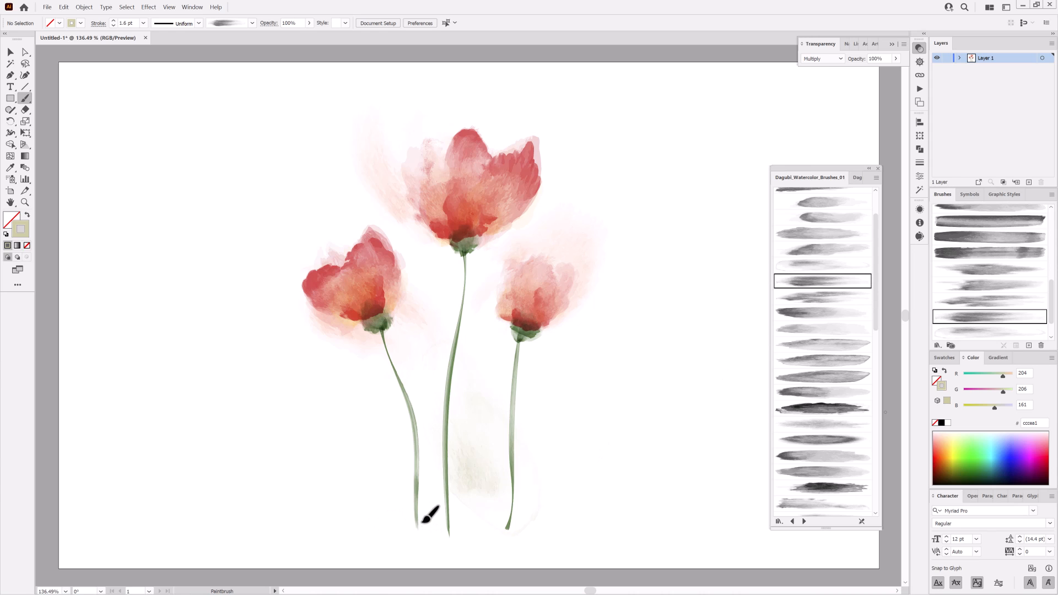
mouse_move(403, 463)
mouse_down()
mouse_move(408, 492)
mouse_move(398, 488)
mouse_move(413, 488)
mouse_up()
click(200, 442)
ctrl+click(137, 450)
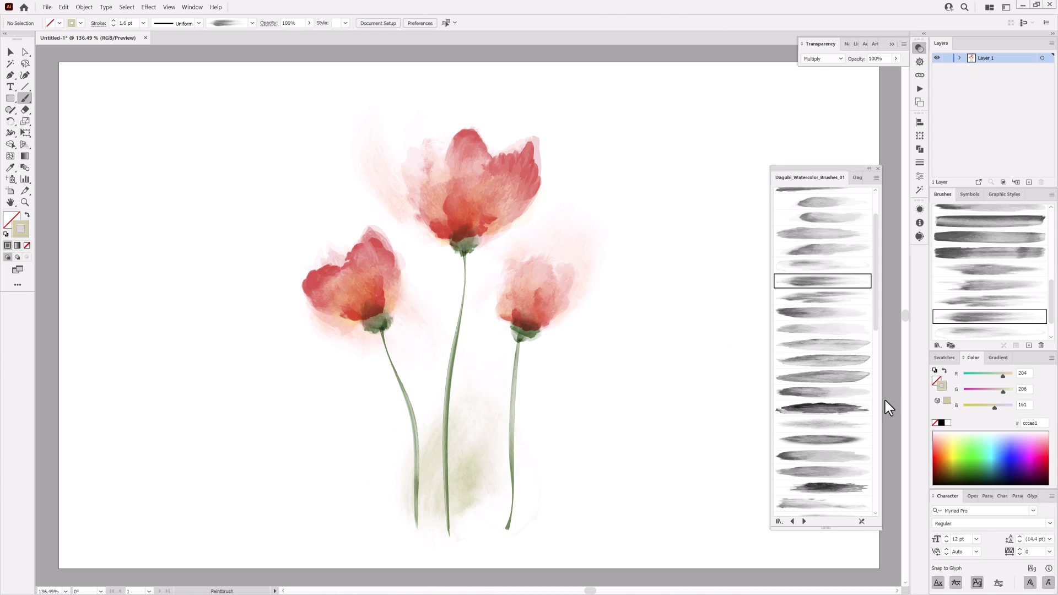
Open the Dagubi_Watercolor_Splatter_ArtBrushes library and choose a fine, scattered splatter brush near its end
click(937, 345)
mouse_move(954, 403)
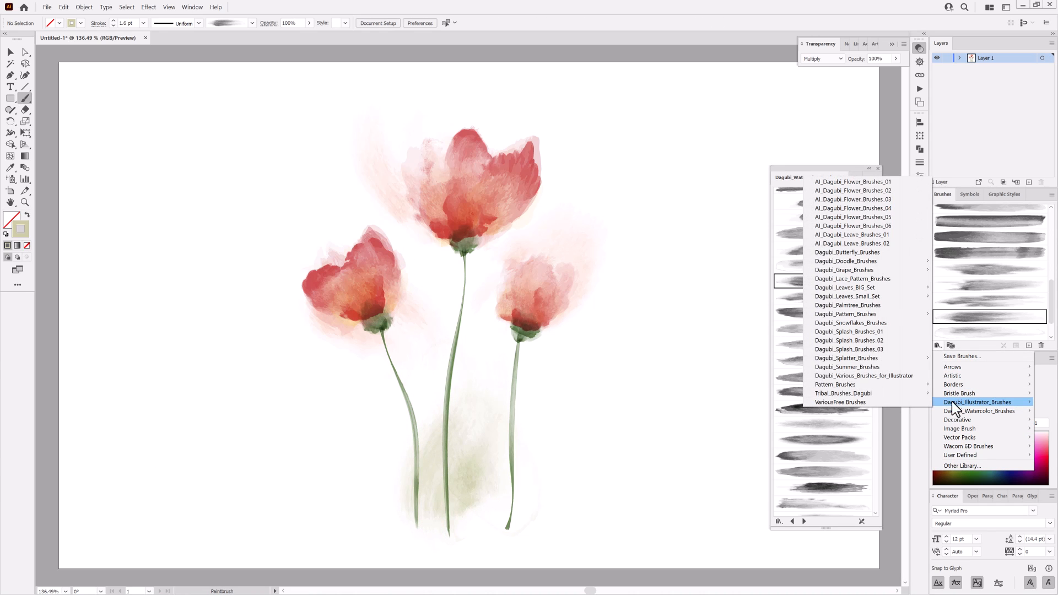
mouse_move(885, 359)
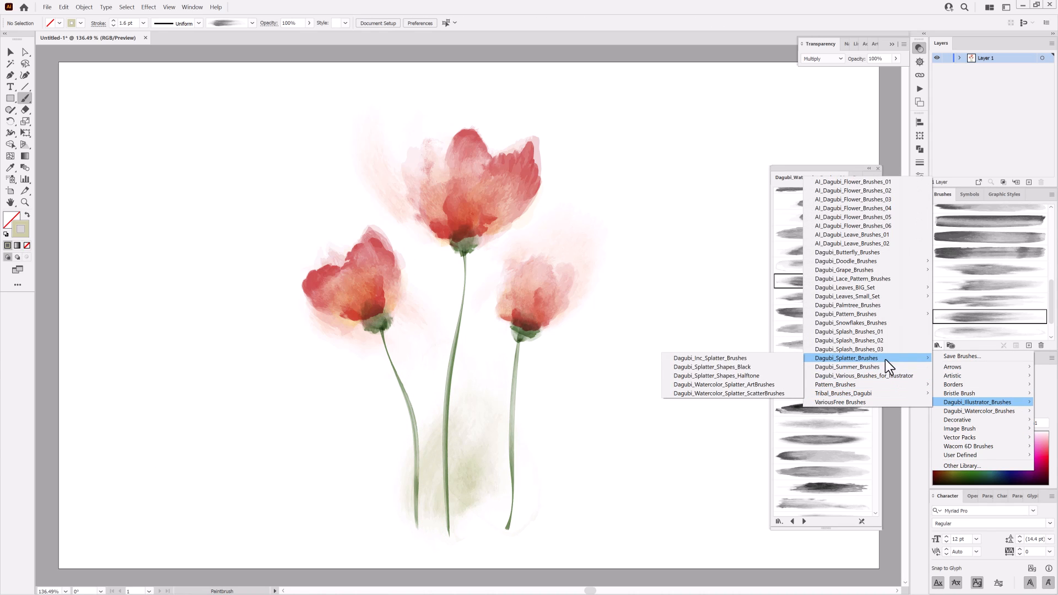
click(756, 384)
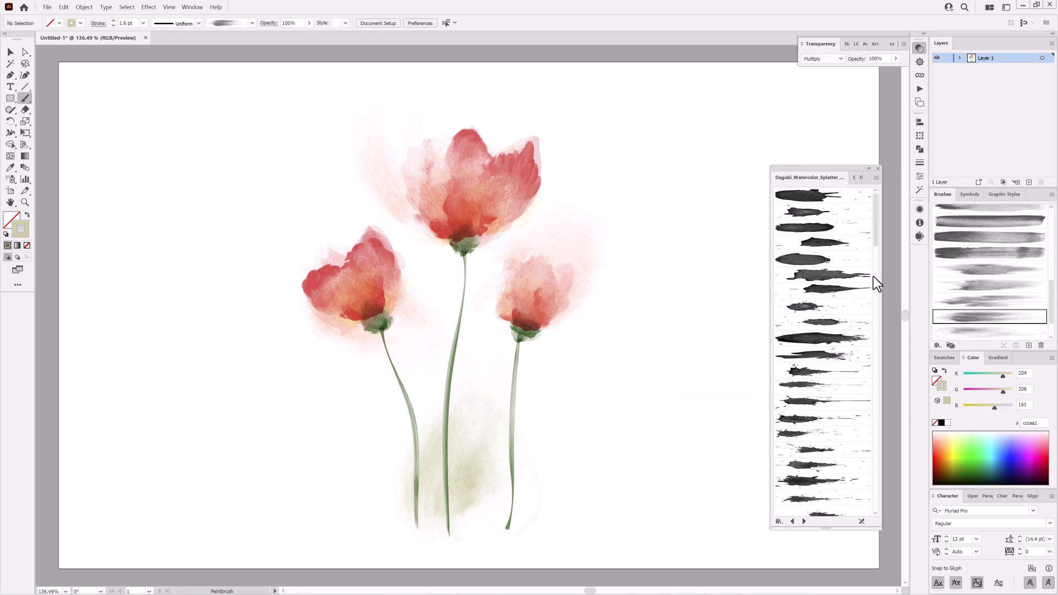
drag(875, 240, 877, 504)
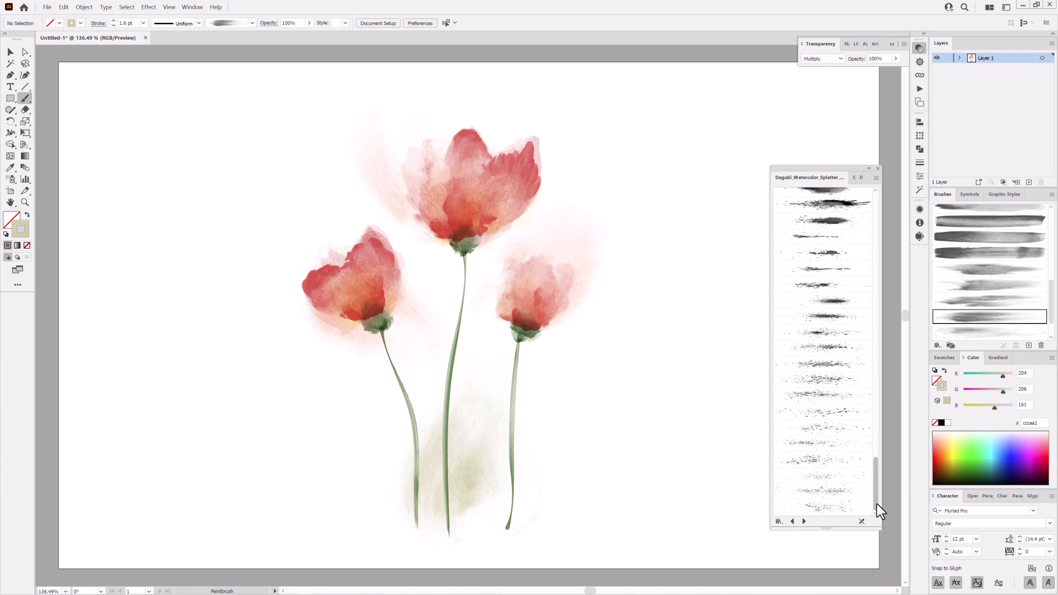
click(844, 428)
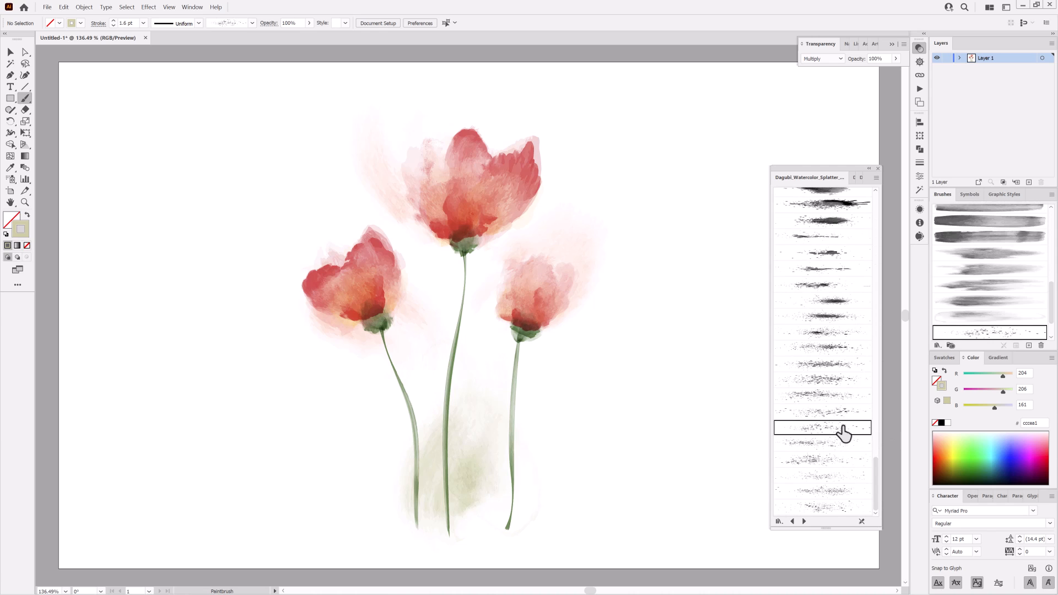
Set a 1 pt dark green stroke (466417), paint splatter along the right stem, and move it about 4 mm left and 3 mm down
click(965, 474)
click(966, 472)
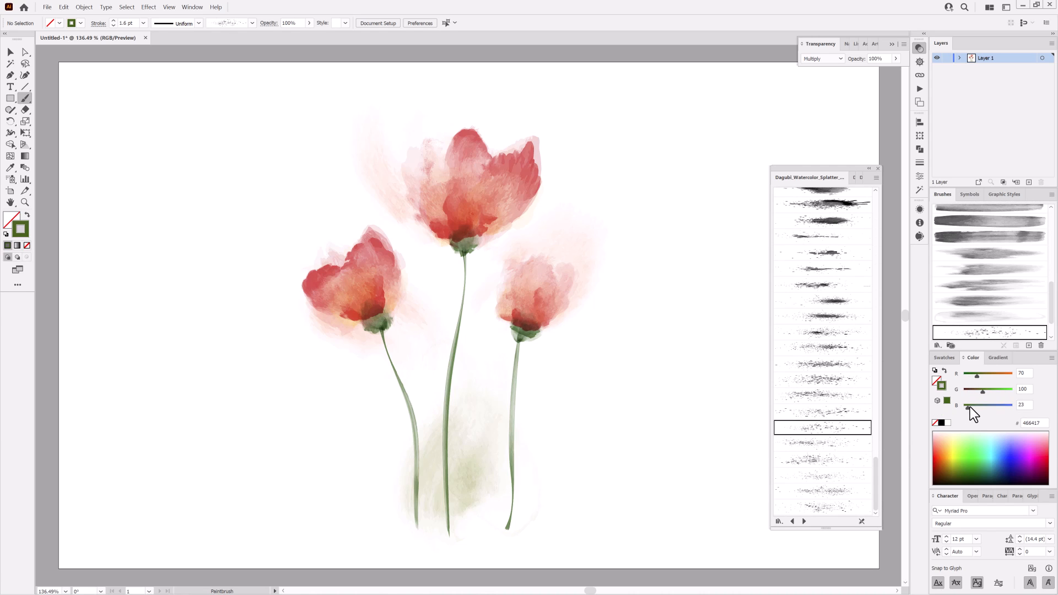
click(143, 23)
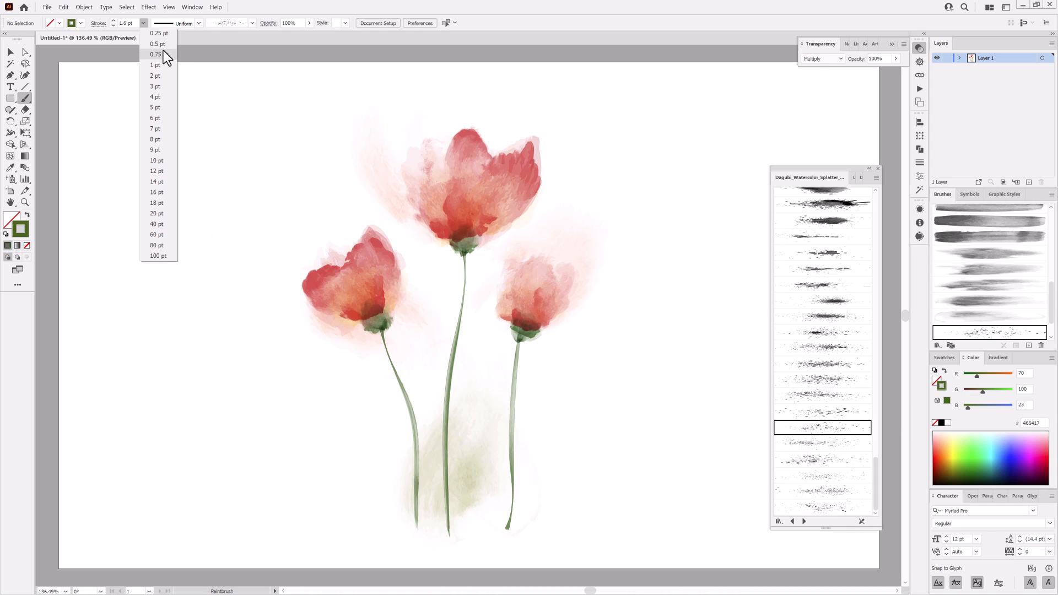
click(161, 65)
drag(502, 445, 563, 317)
drag(540, 362, 529, 372)
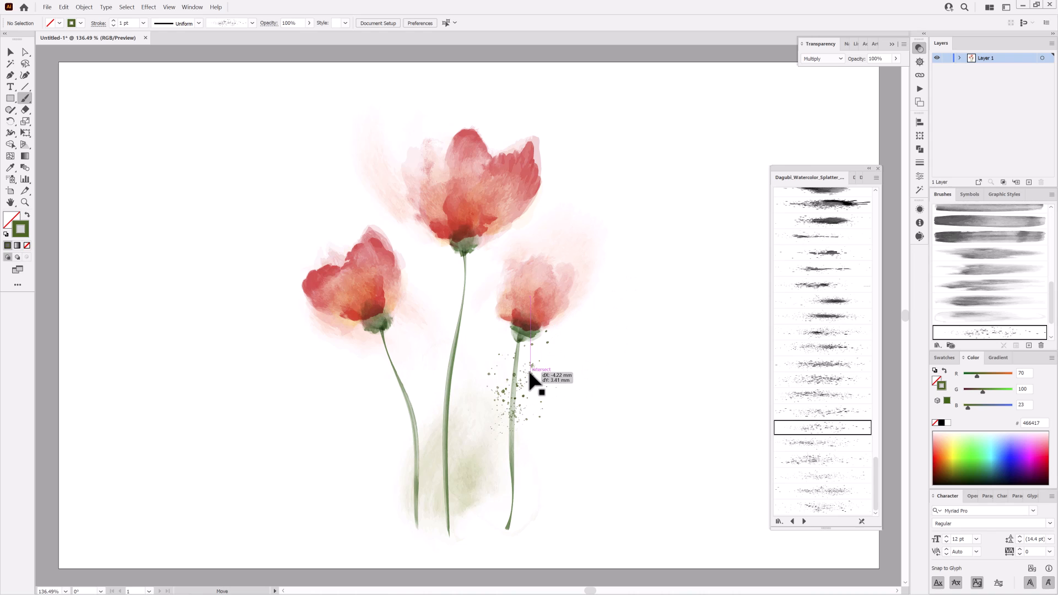
Choose a sparser splatter brush, paint dark green splatter along the lower parts of the left and middle stems, and reposition it slightly
ctrl+click(653, 471)
click(831, 475)
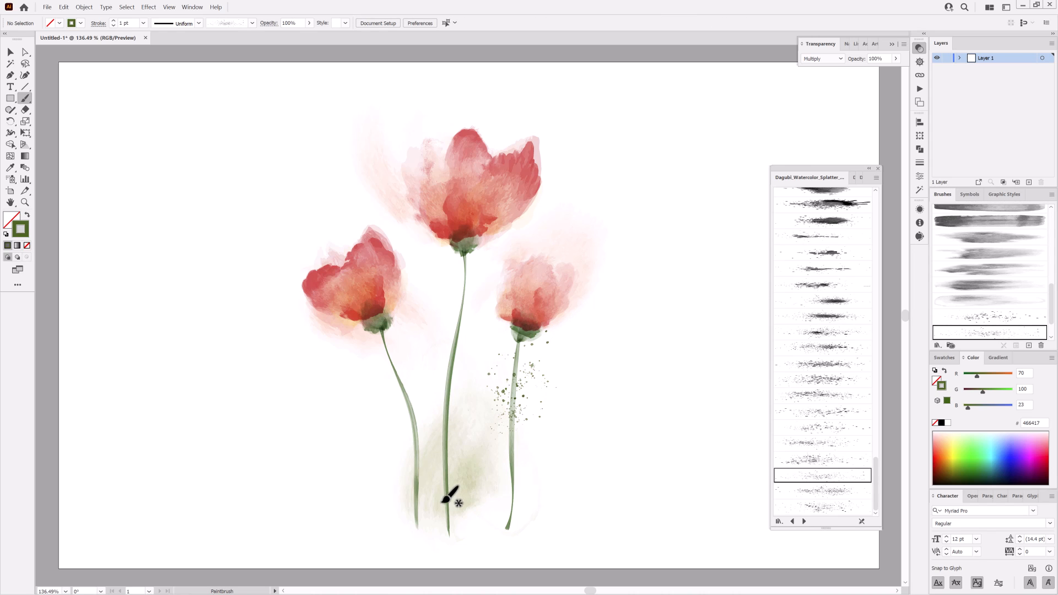
drag(441, 496, 385, 336)
drag(427, 396, 435, 432)
ctrl+click(659, 447)
Set the stroke color to coral red (ff7068) and choose a denser splatter brush
drag(959, 444, 944, 444)
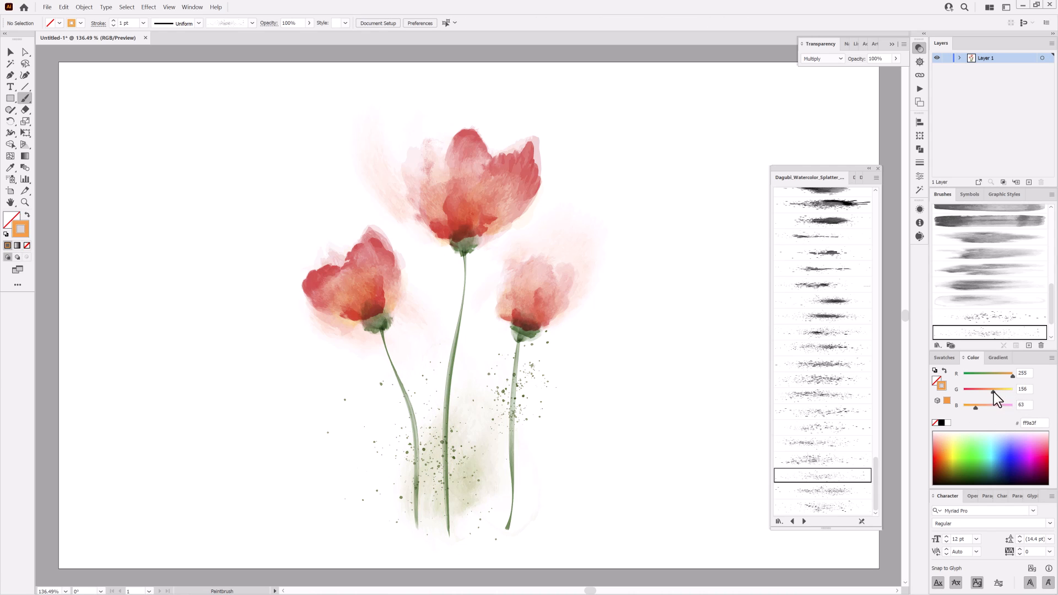
drag(994, 392, 986, 393)
click(982, 408)
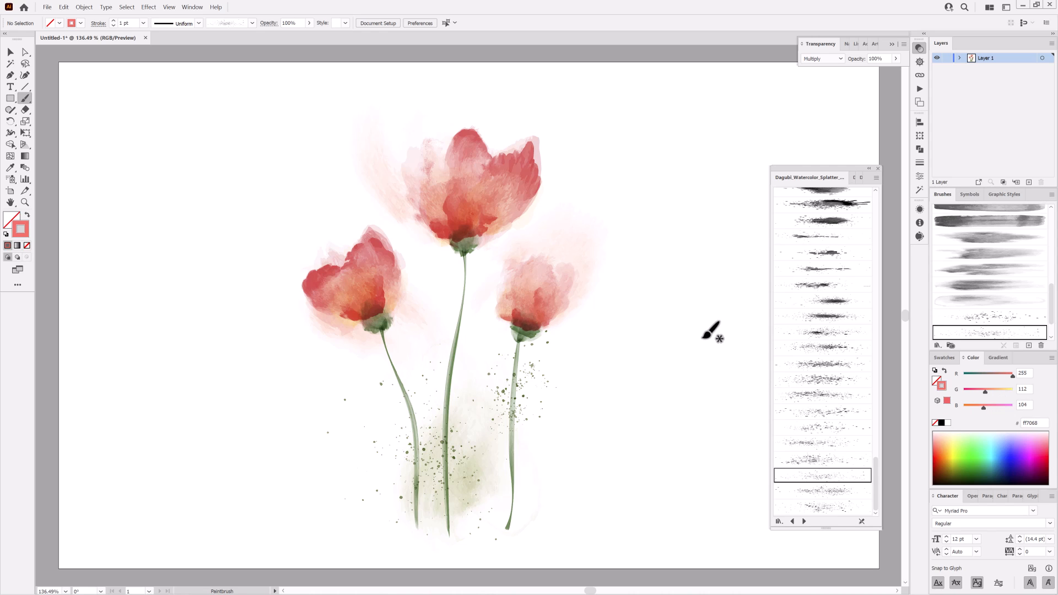
click(833, 413)
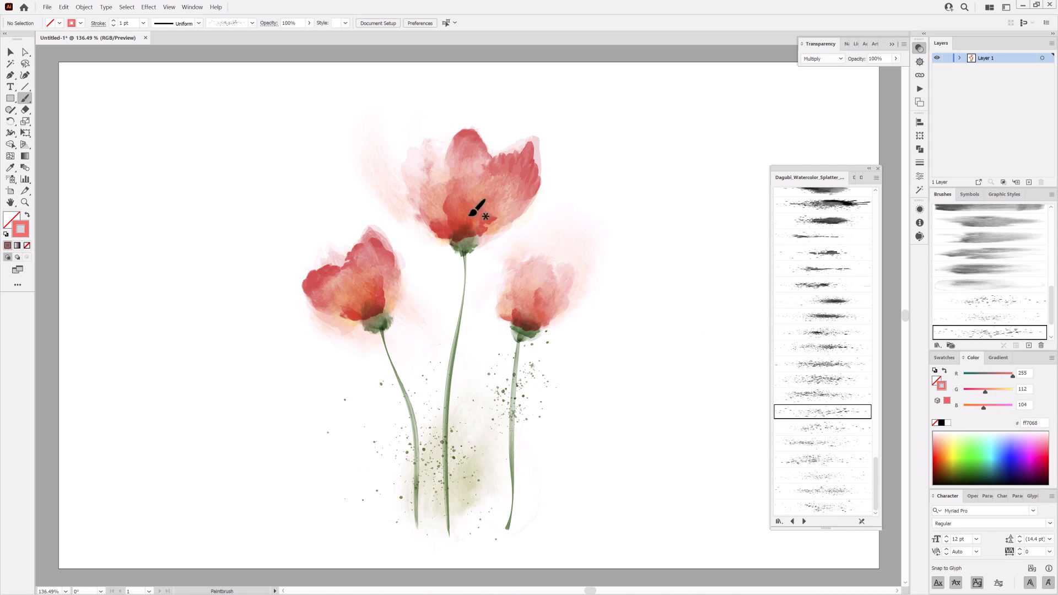
Paint splatter over the left side of the top flower, recolor it to d07068, and switch it to a sparser splatter brush
drag(439, 232, 406, 108)
drag(384, 151, 385, 151)
drag(1010, 378, 1007, 375)
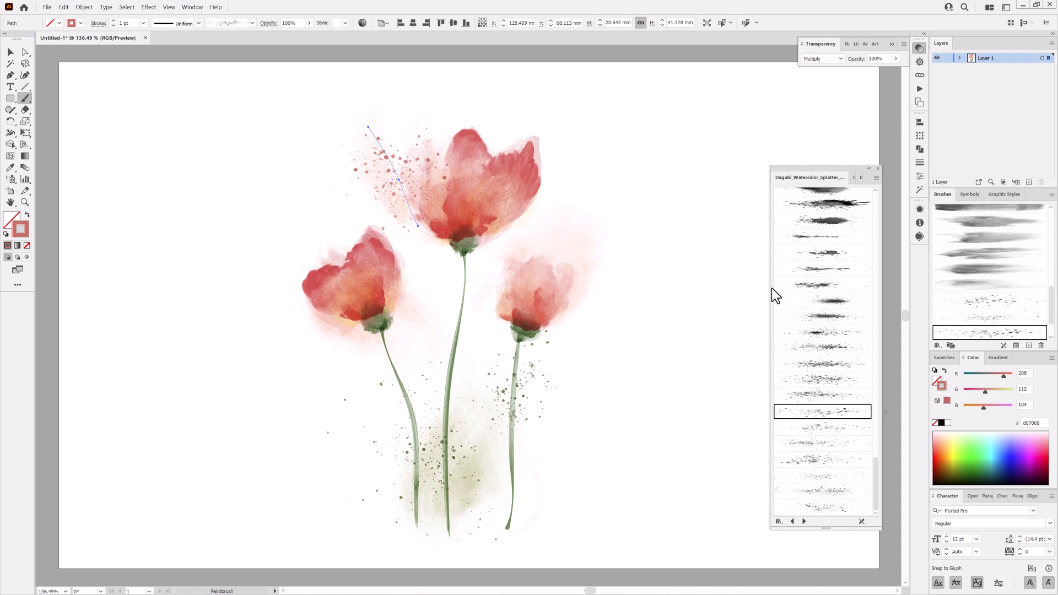
click(829, 478)
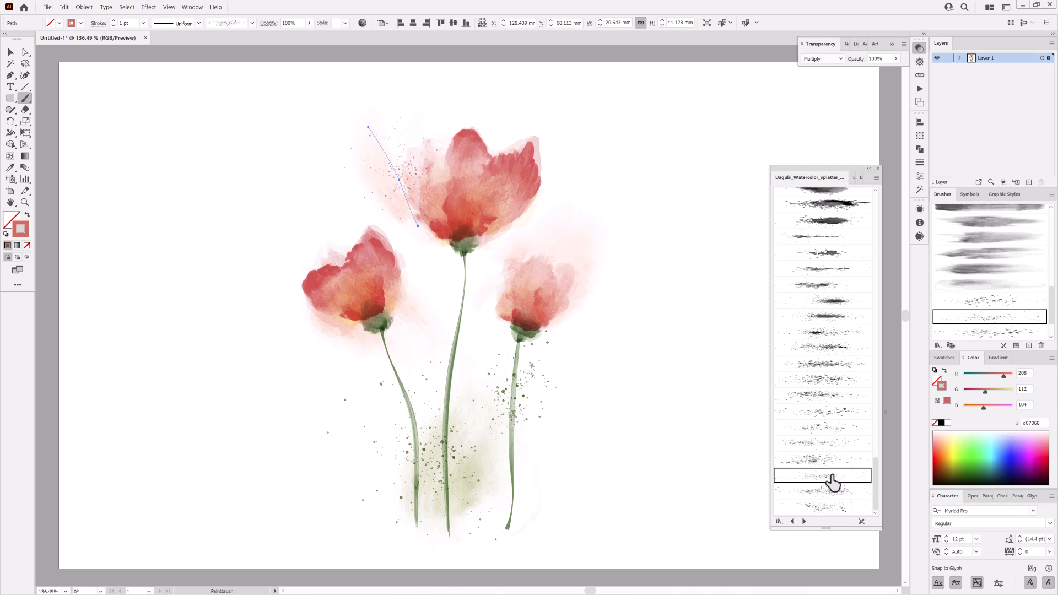
ctrl+click(725, 350)
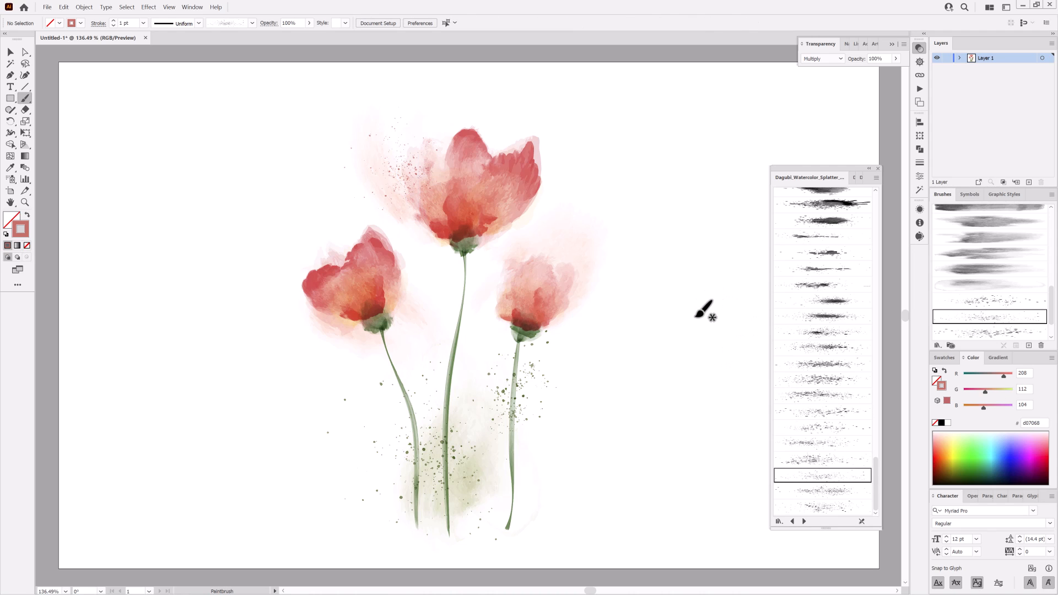
Choose a faint, streaky brush from the Dagubi_Watercolor_Brushes_02 library and set the stroke's width profile to a tapered wedge
click(852, 176)
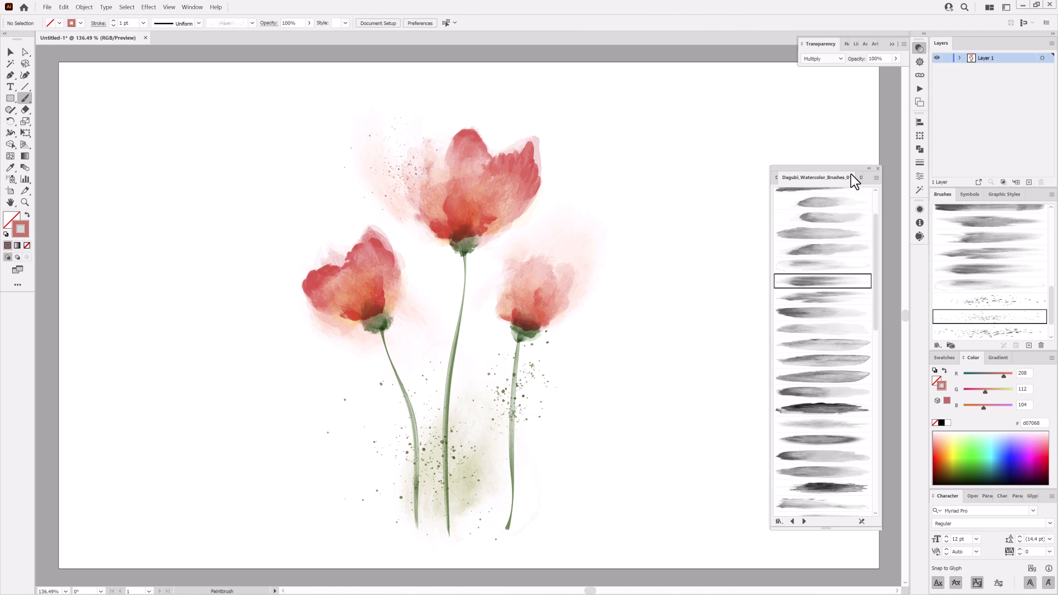
click(860, 177)
drag(876, 319, 881, 434)
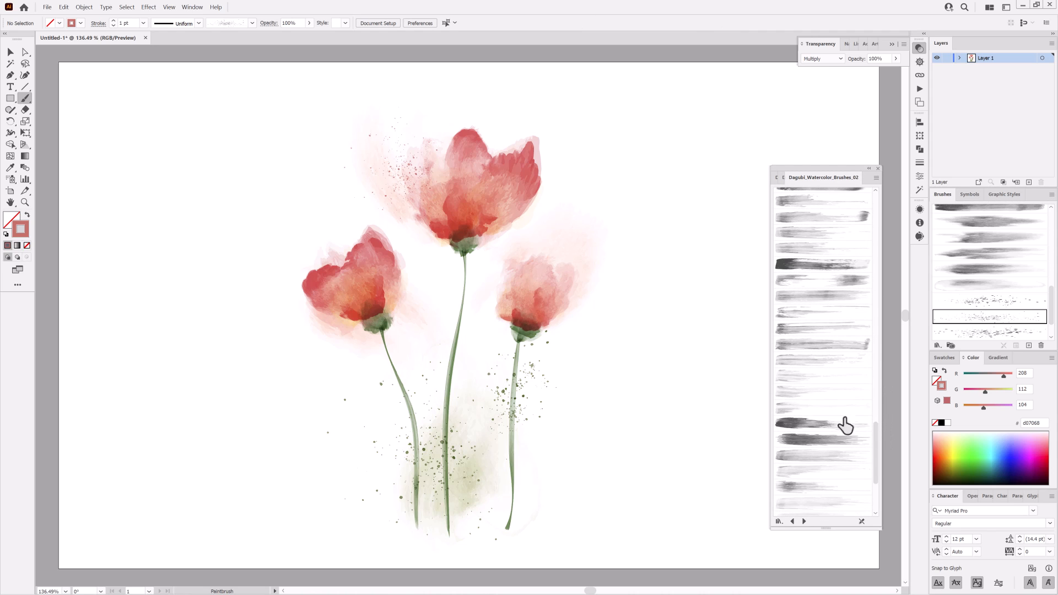
click(814, 377)
click(198, 23)
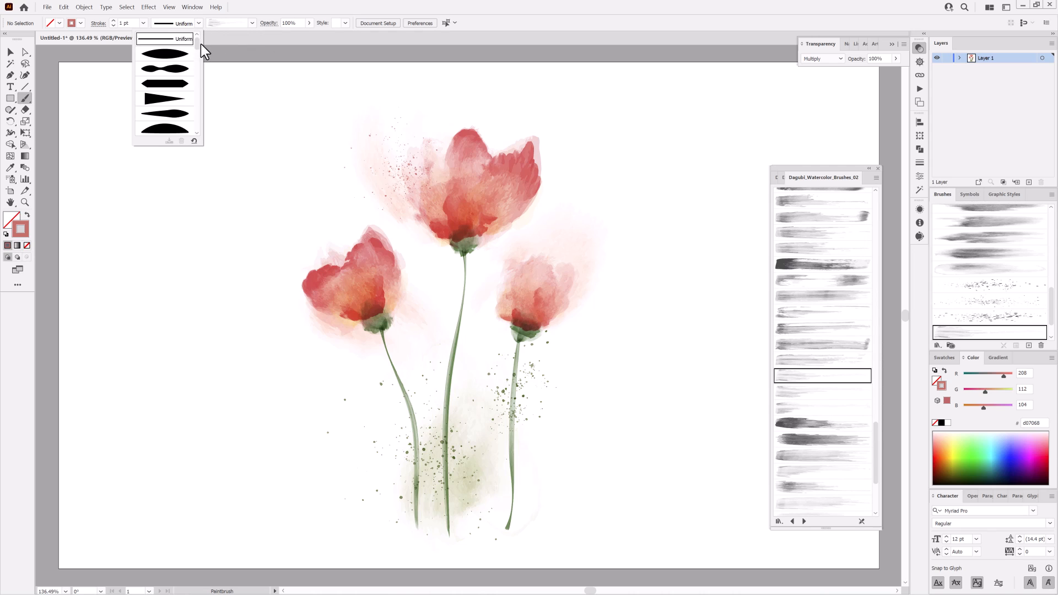
drag(198, 45, 197, 83)
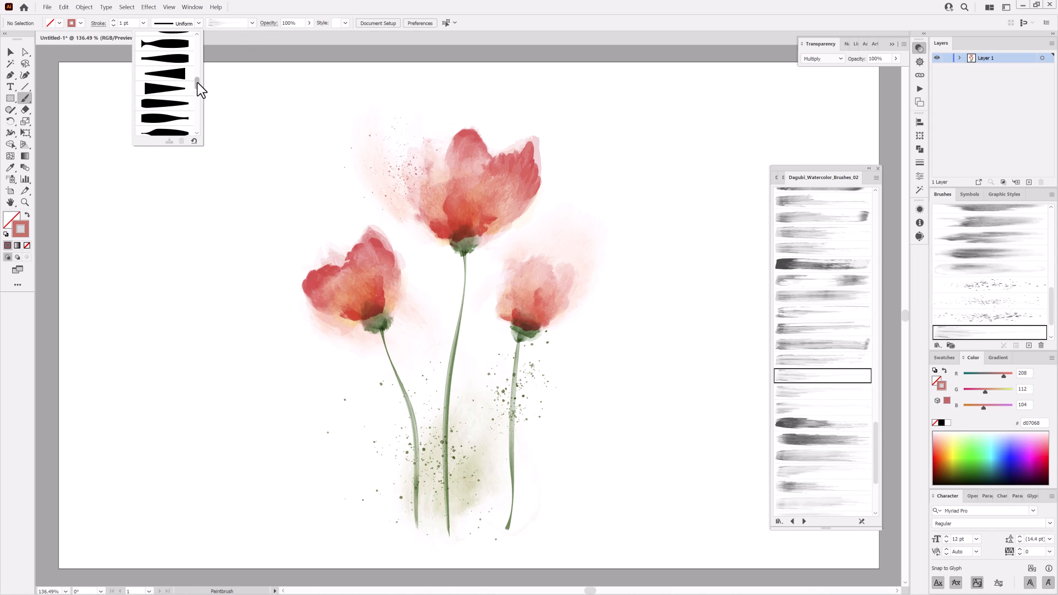
click(173, 74)
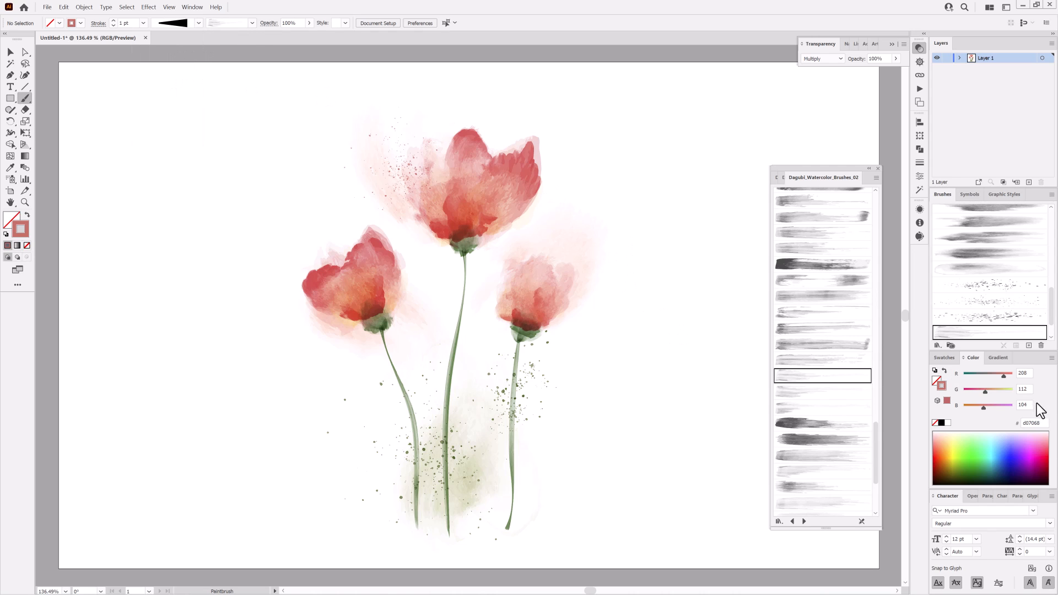
Try 1 pt dark red (bd352a) streaks on the blank area and over the right flower, and undo them
drag(984, 391, 974, 392)
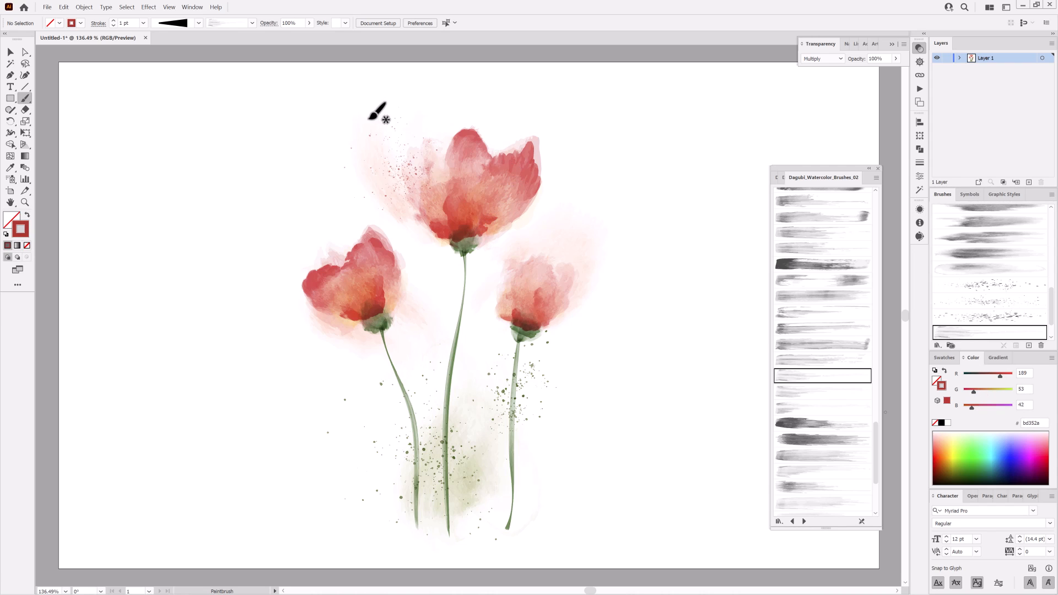
drag(670, 342, 677, 219)
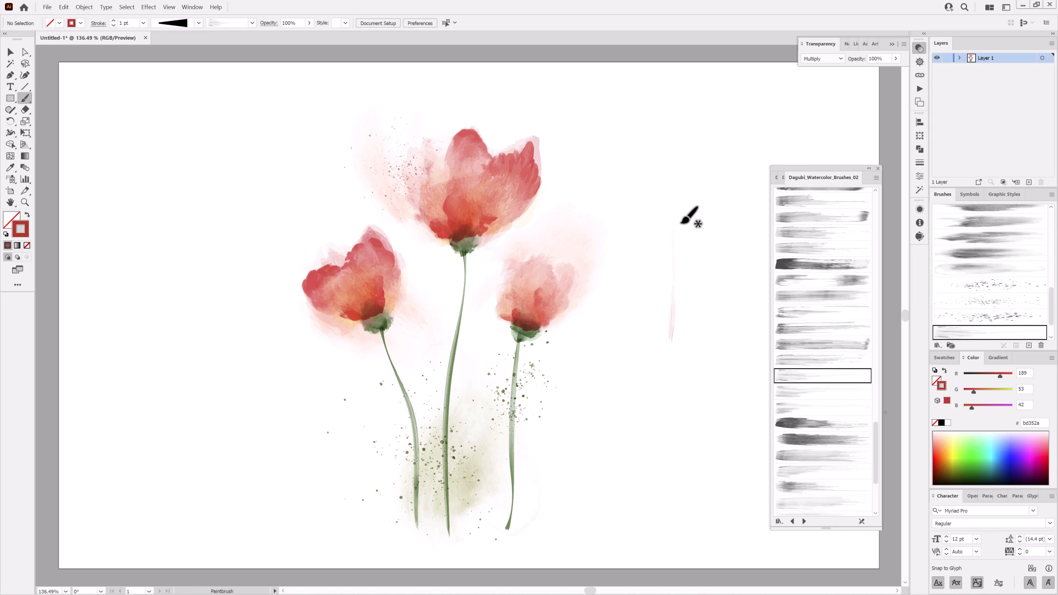
click(63, 7)
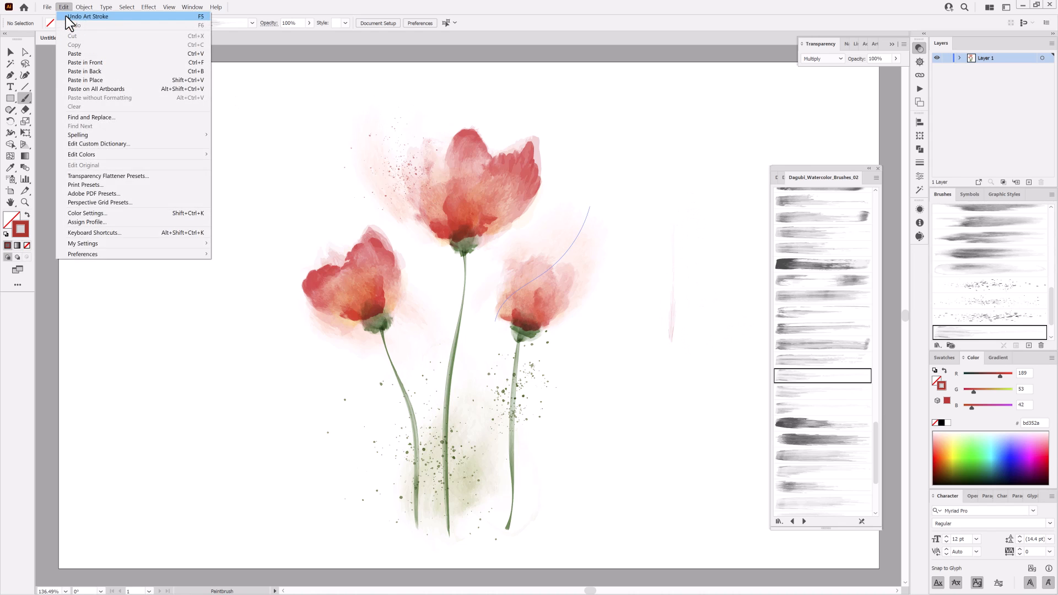
click(69, 17)
click(63, 7)
click(69, 17)
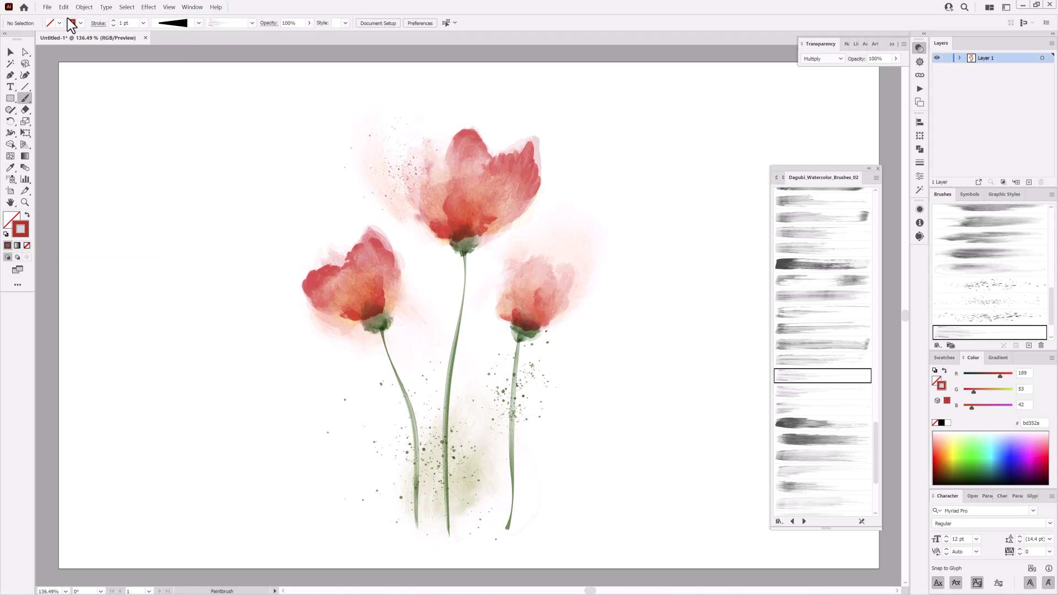
Set the stroke to 3 pt, try streaks on the blank area and top flower, change the color to 720000, and remove the selected streak
click(144, 25)
click(159, 88)
drag(690, 222, 691, 221)
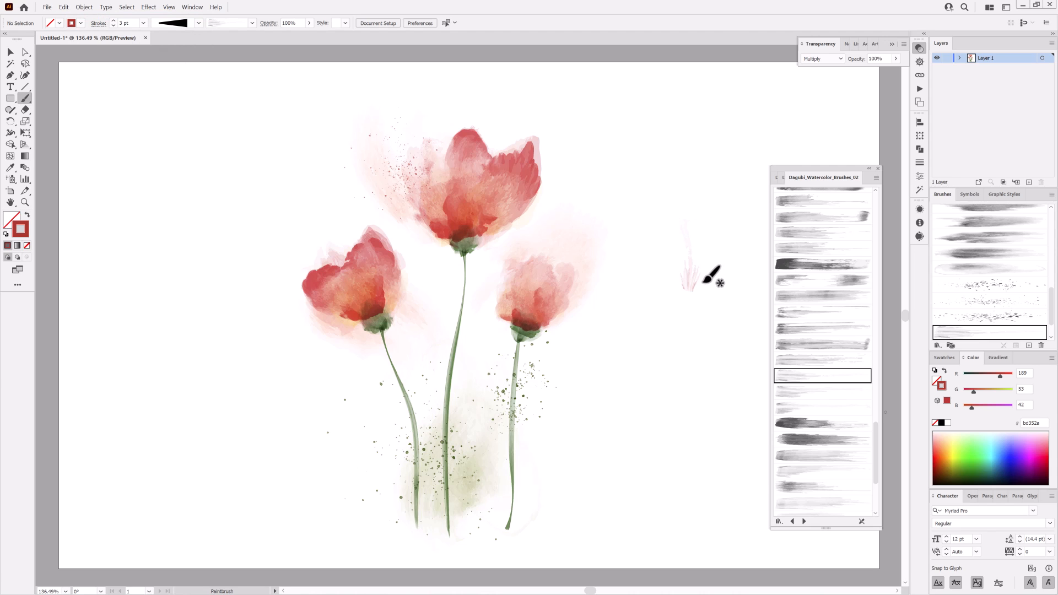
mouse_move(692, 279)
mouse_down()
mouse_move(514, 161)
mouse_move(524, 170)
mouse_up()
drag(972, 392, 963, 392)
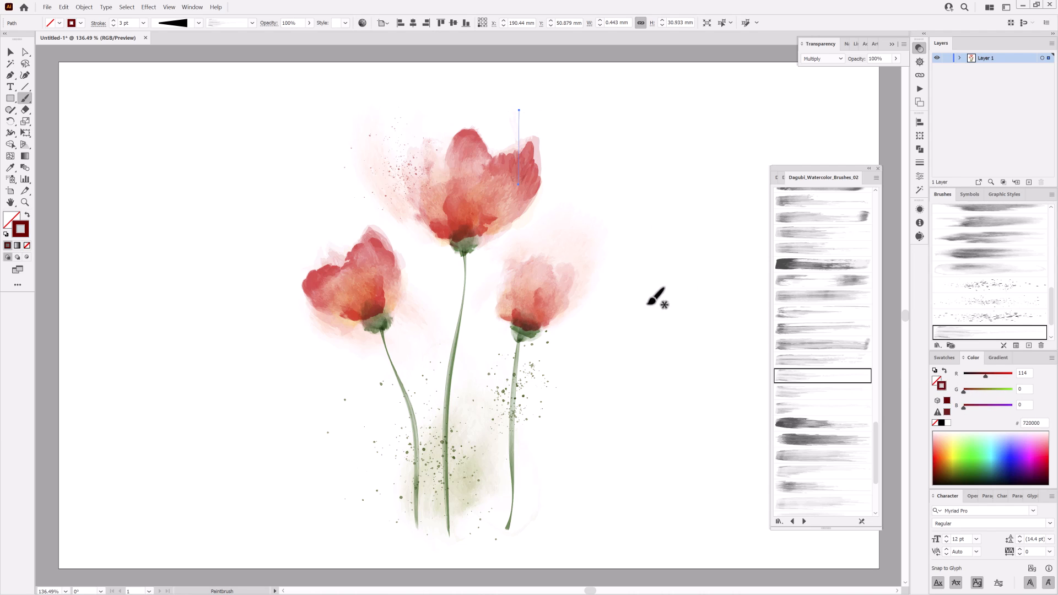
click(74, 7)
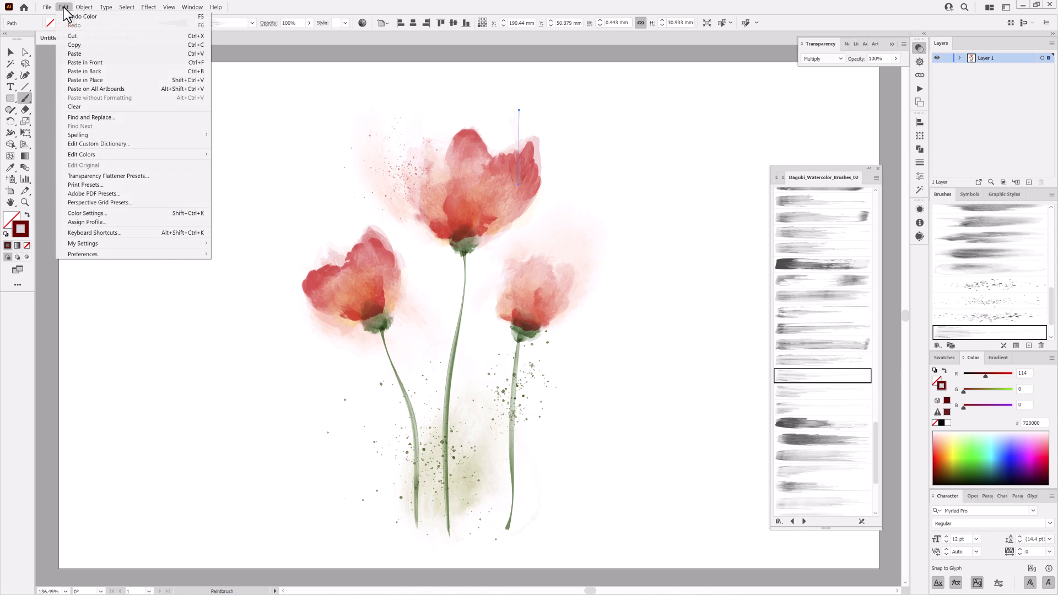
click(71, 36)
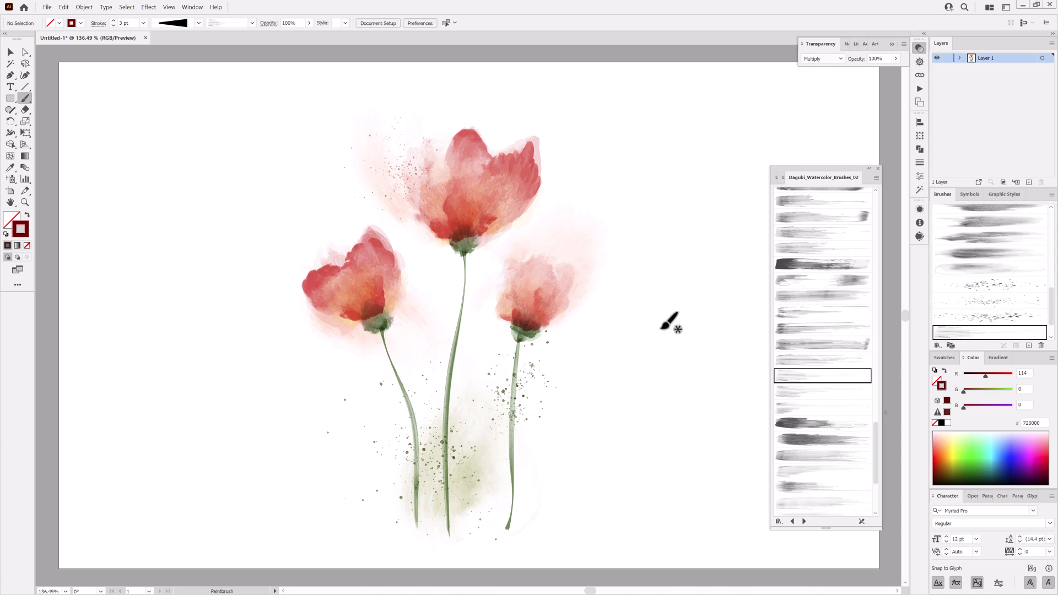
Paint fine dark streaks at the flower bases with two denser streaky brushes, using 490000 at 2.61 pt and 960000 at 2.192 pt
drag(985, 375, 977, 374)
click(794, 313)
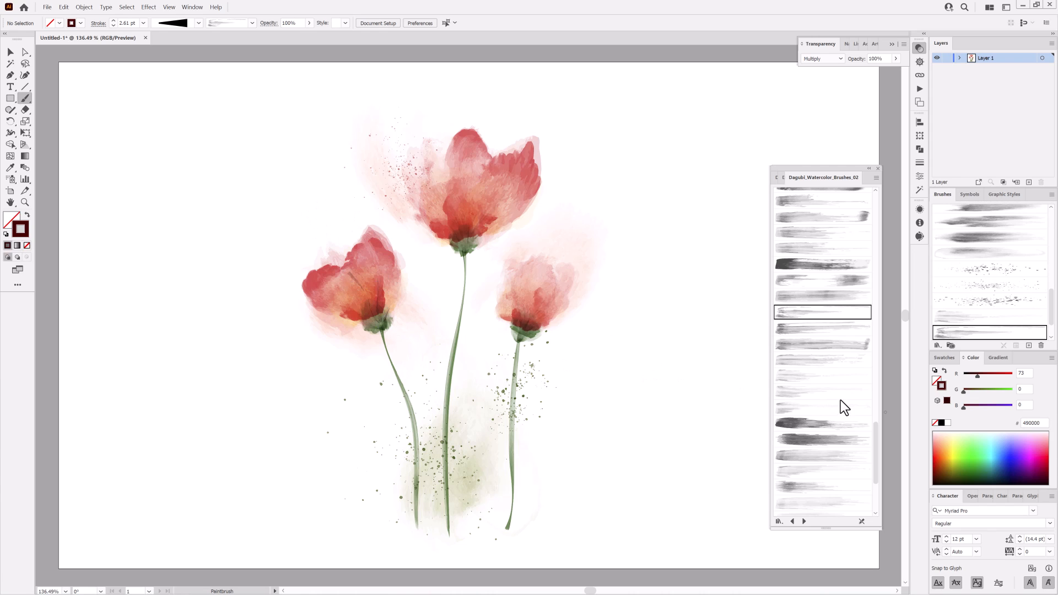
click(802, 488)
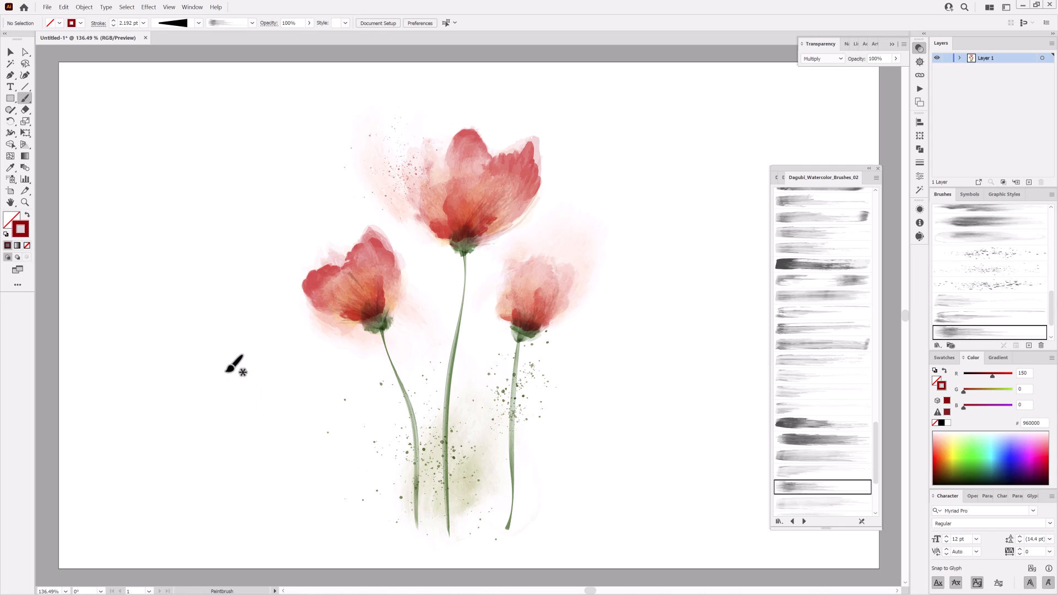
Copy the paper texture image from Watercolor_Paper.ai and return to the flower document
click(218, 38)
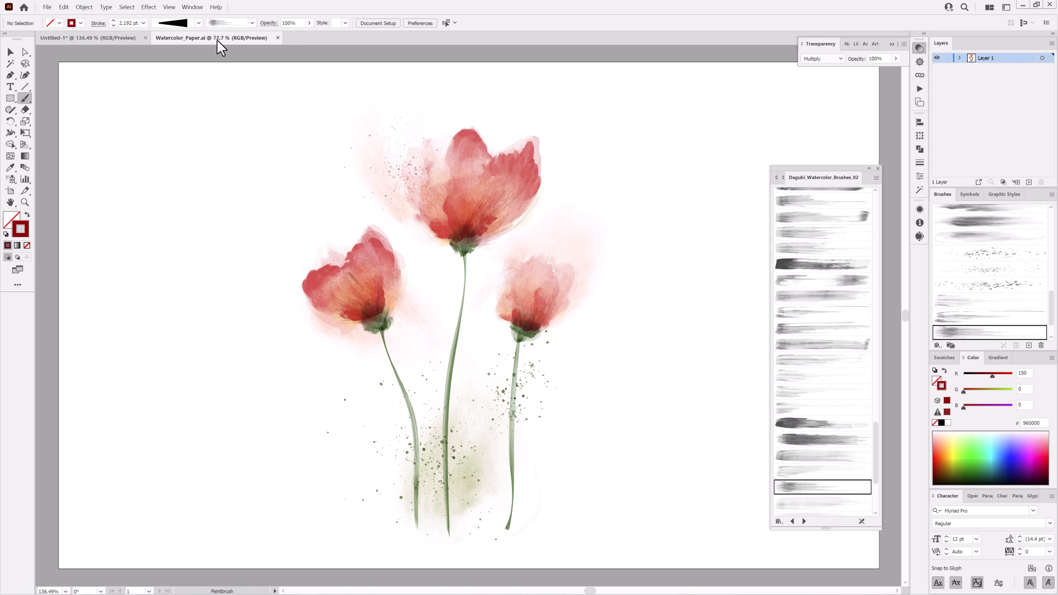
key(v)
click(296, 247)
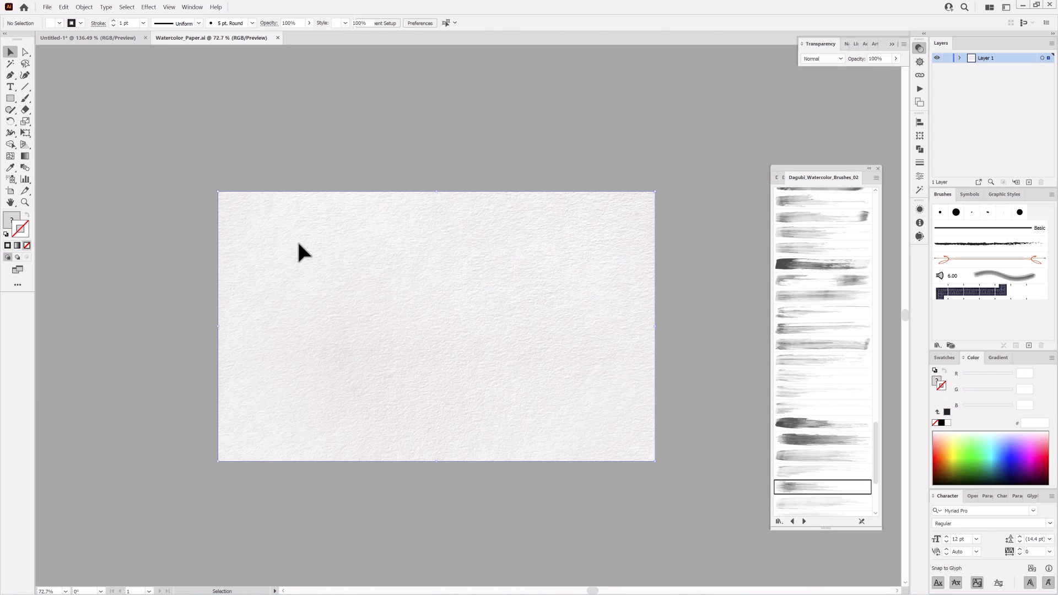
click(63, 7)
click(70, 45)
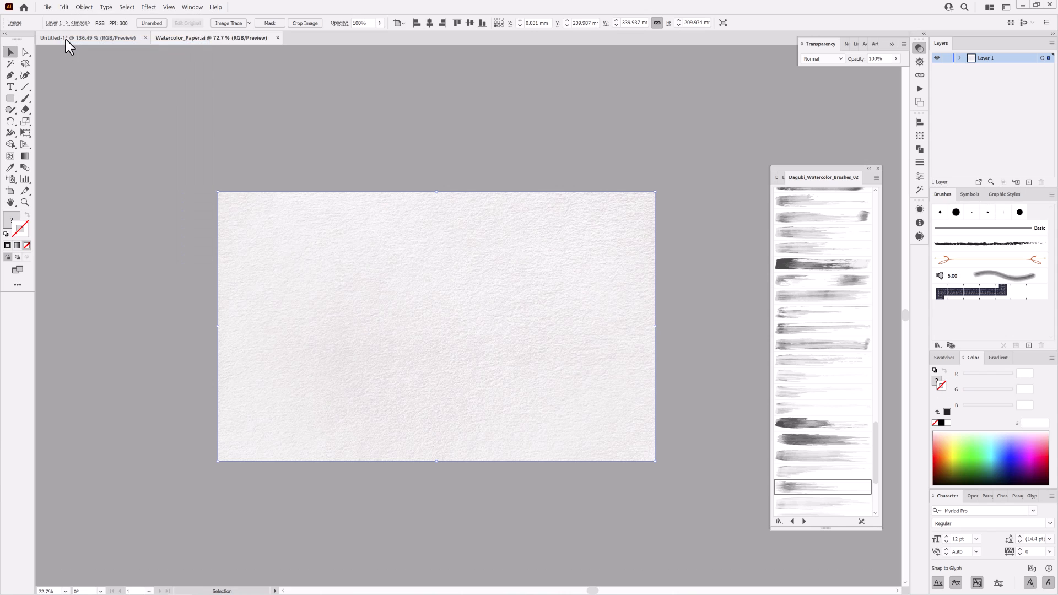
click(66, 40)
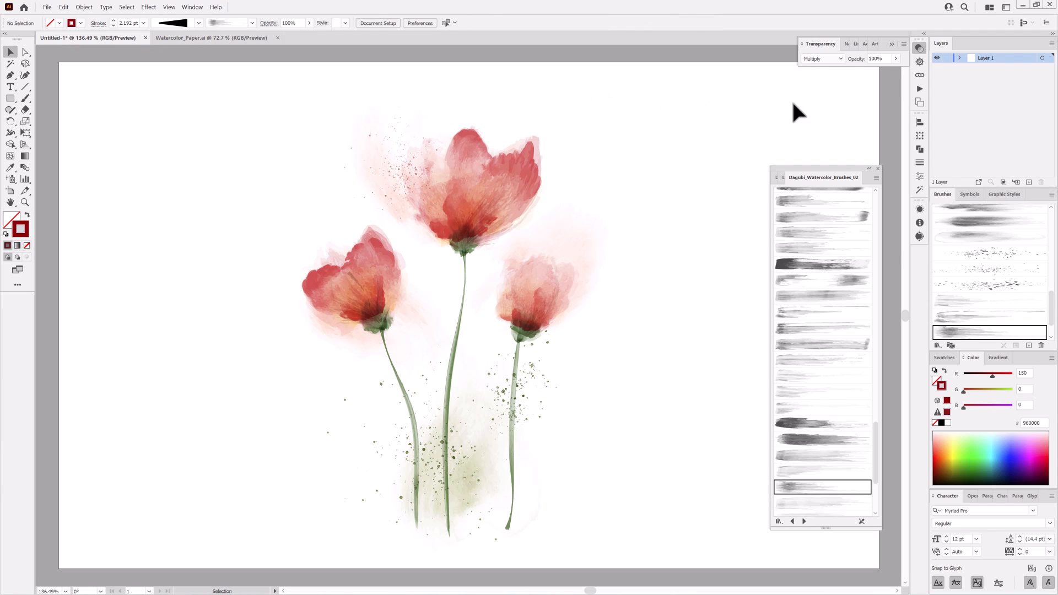
Add a new layer above the painting, paste the paper texture onto it, and center it horizontally and vertically
click(1029, 182)
click(84, 7)
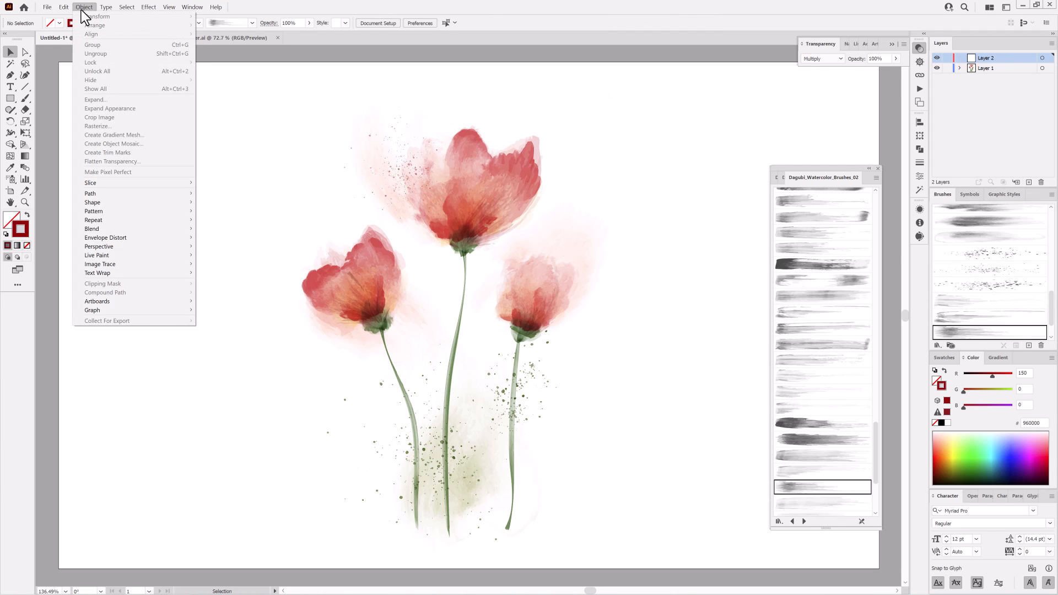
click(77, 55)
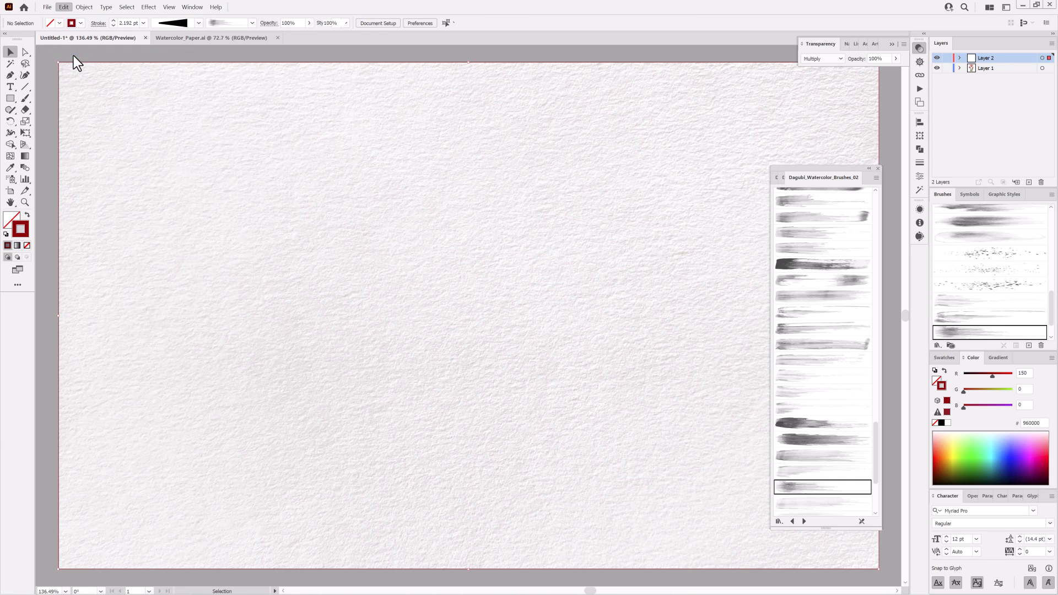
click(400, 23)
click(441, 23)
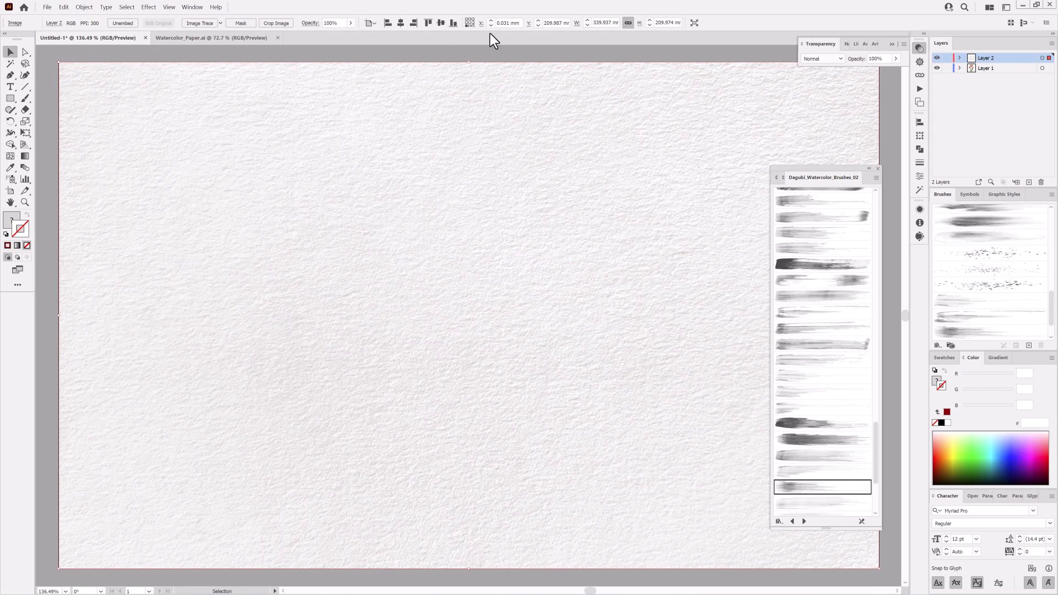
Set the paper texture layer's blending mode to Multiply, inspect the painted flowers up close, and lock the layer
click(833, 59)
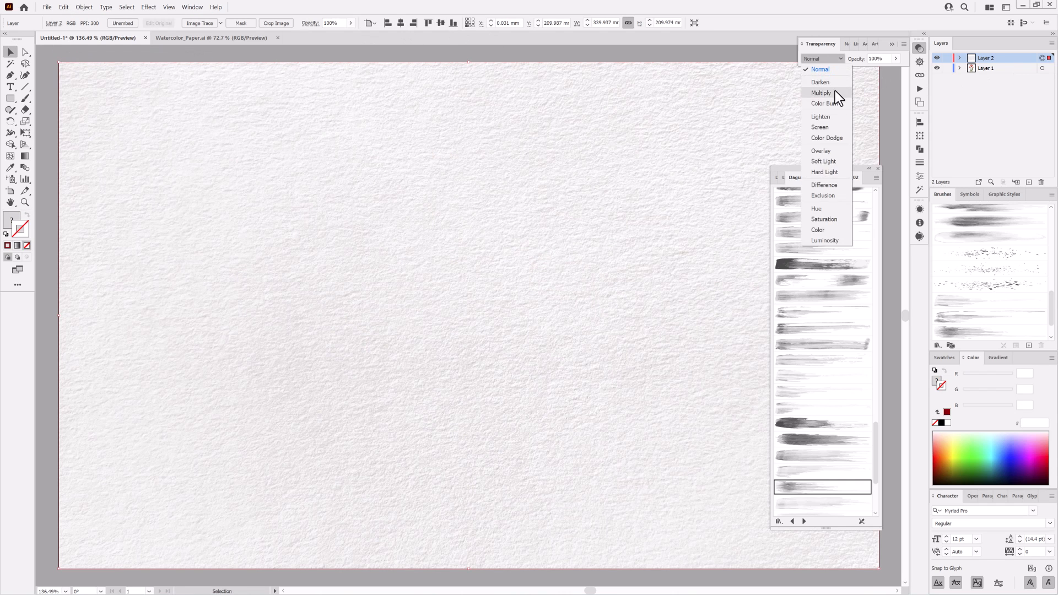
click(834, 91)
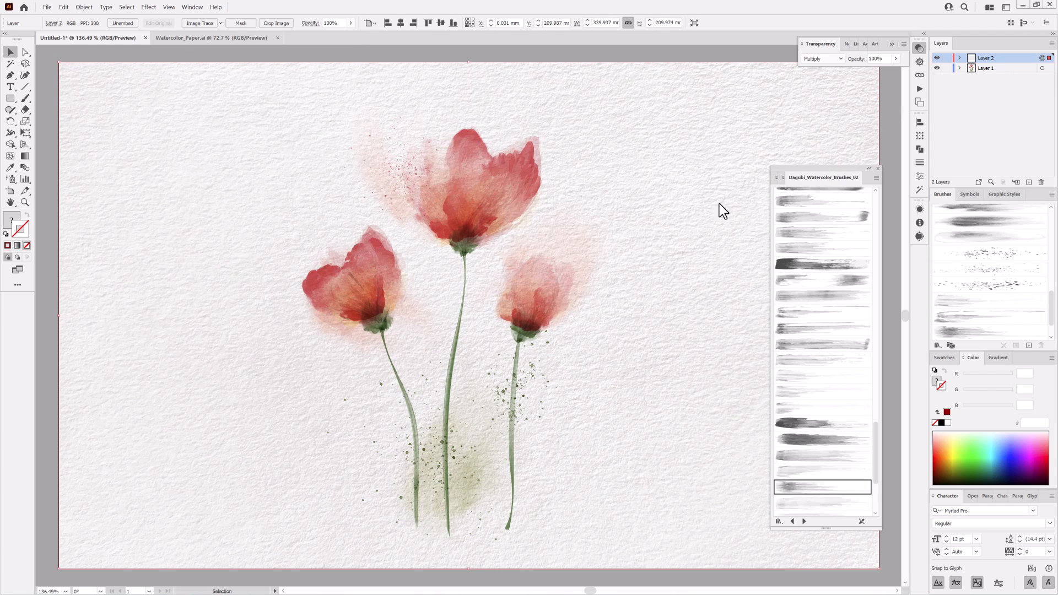
drag(458, 255, 567, 307)
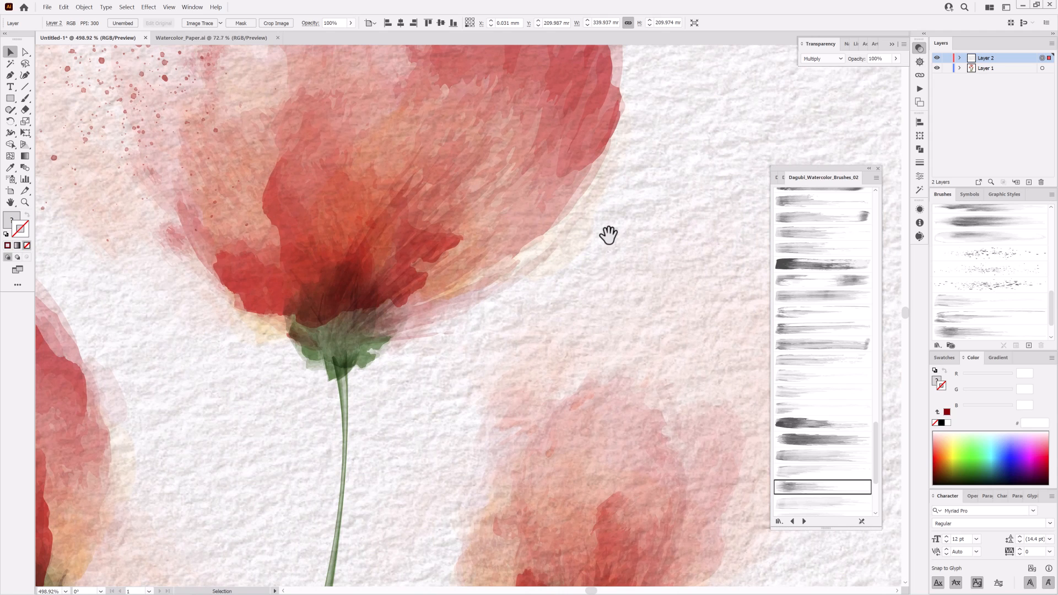
key(ctrl+0)
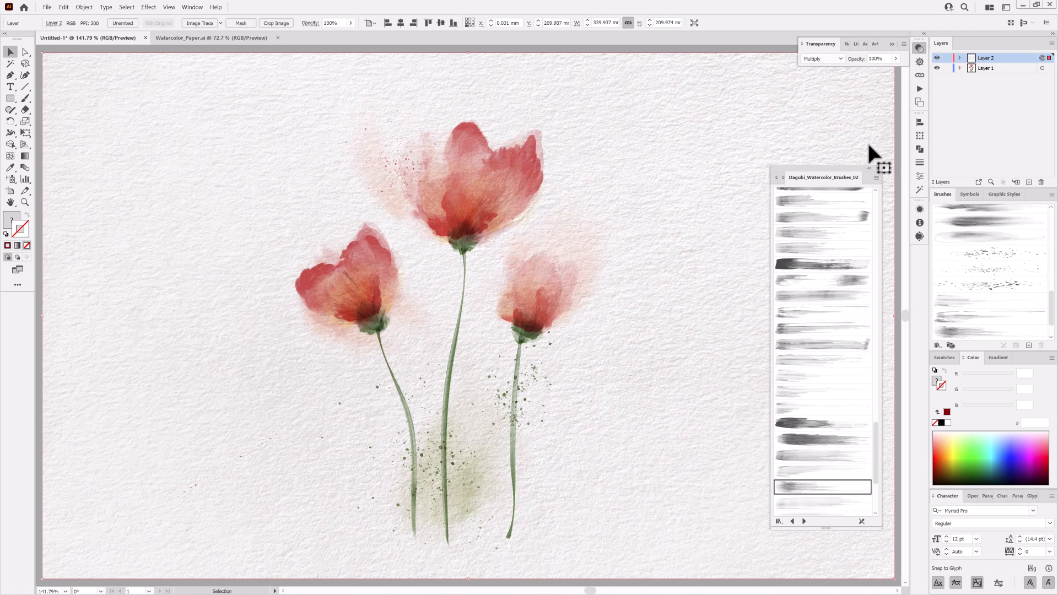
click(948, 58)
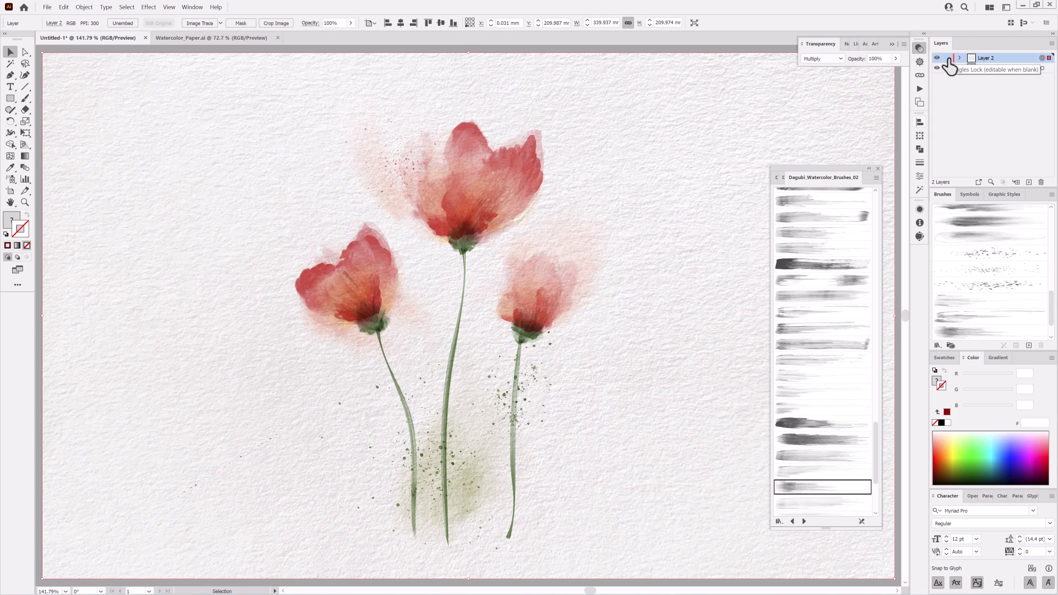